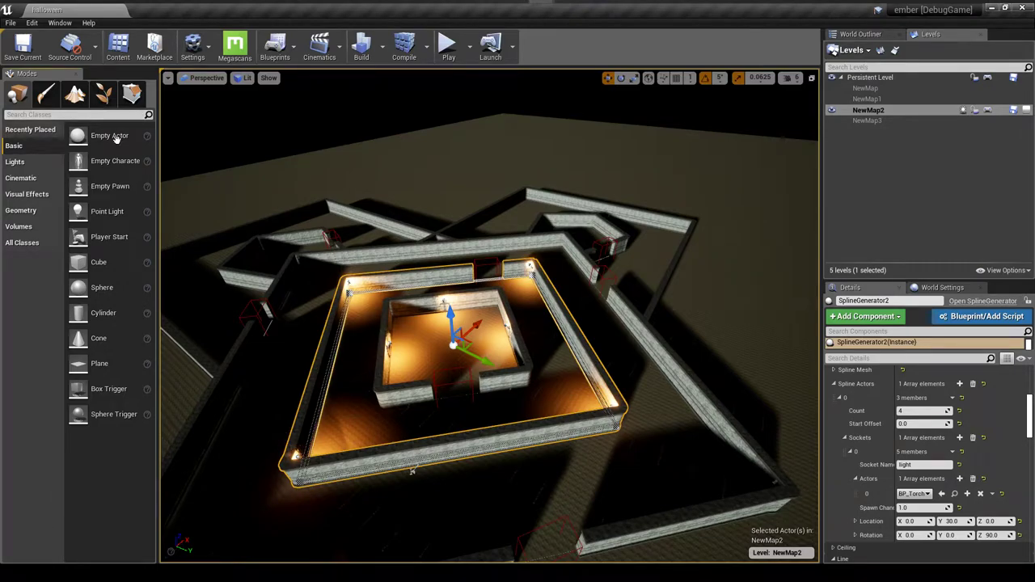
- Look over the torch-lit concentric wall rings and the surrounding maze from several angles
{"action": "key", "text": "w"}
{"action": "right_click_drag", "start_coordinate": [485, 324], "coordinate": [567, 326]}
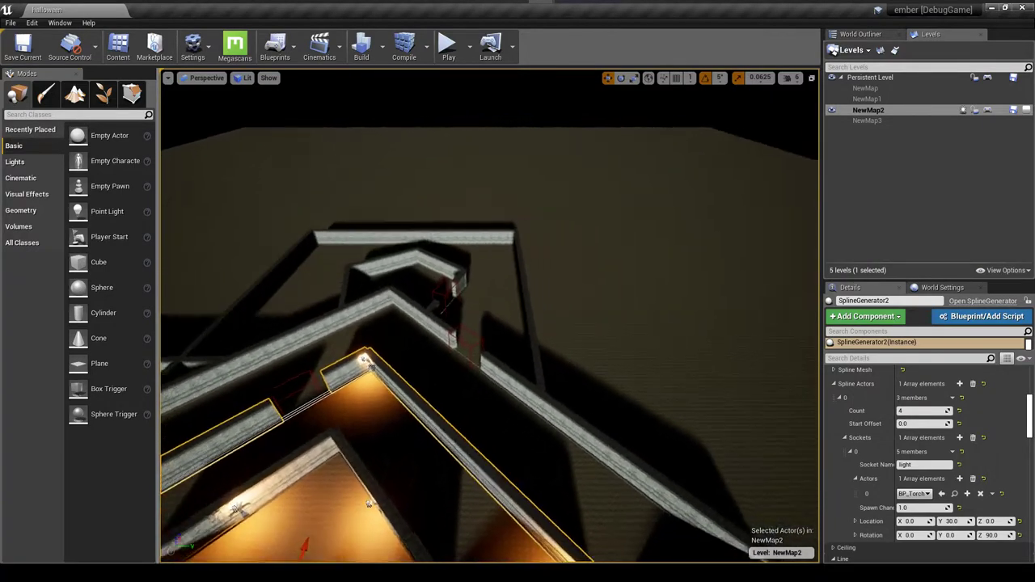
{"action": "left_click_drag", "start_coordinate": [486, 323], "coordinate": [482, 445]}
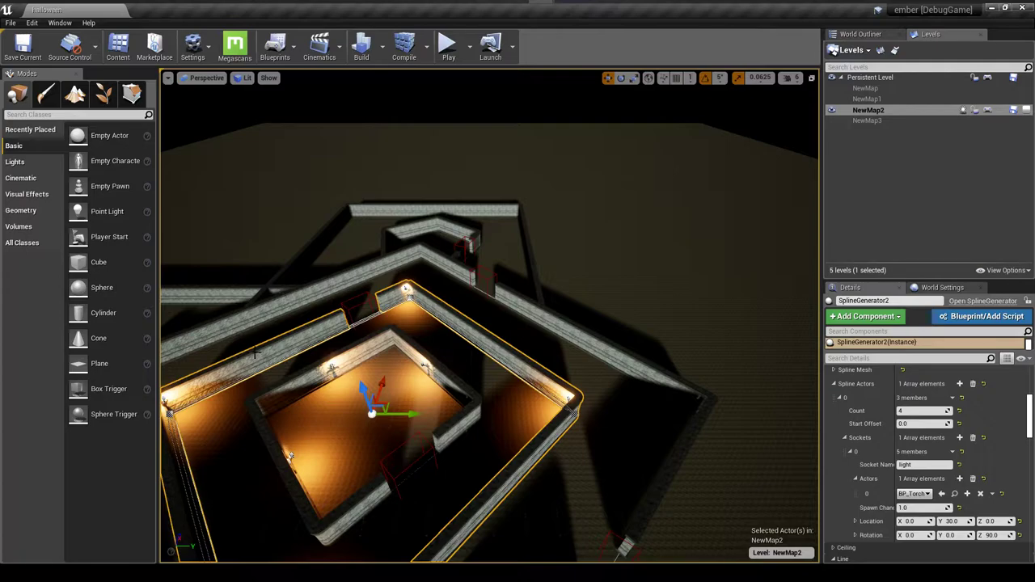
{"action": "key", "text": "q"}
{"action": "right_click_drag", "start_coordinate": [485, 324], "coordinate": [445, 332]}
{"action": "right_click_drag", "start_coordinate": [417, 409], "coordinate": [417, 409]}
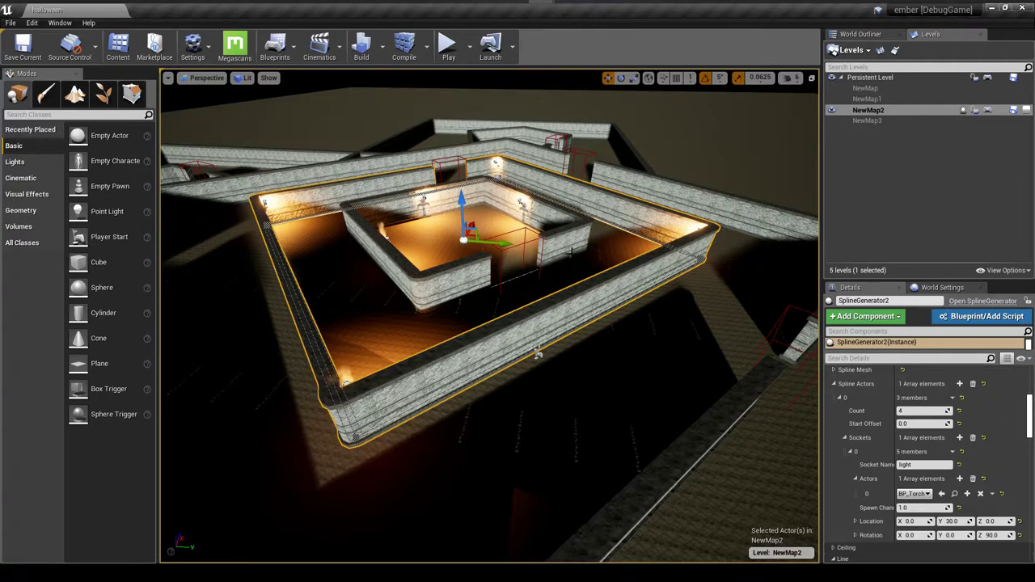
{"action": "left_click_drag", "start_coordinate": [463, 359], "coordinate": [476, 283]}
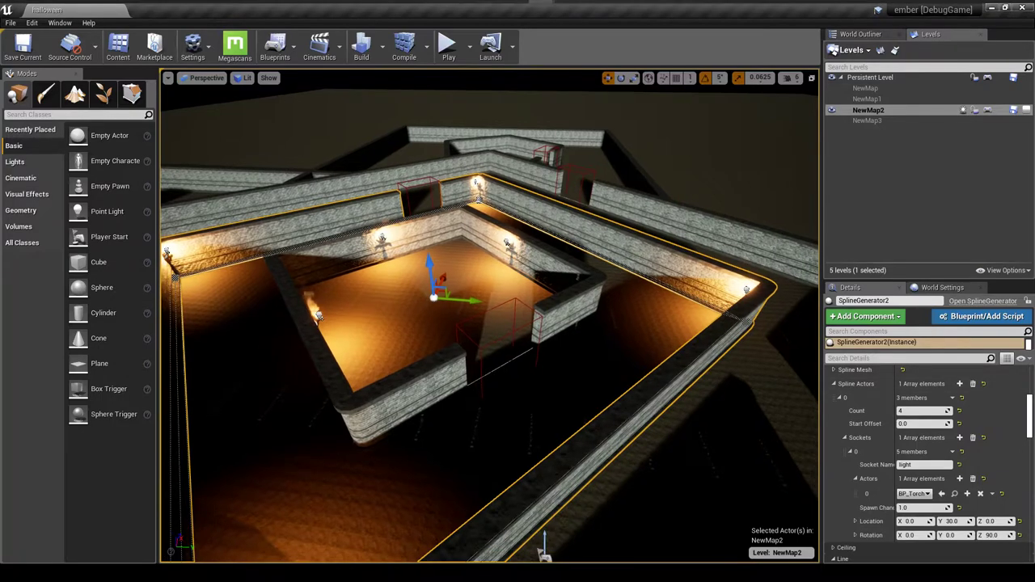
- Move the blocking volume out of the inner wall ring's opening and refresh that ring's spline generator
{"action": "left_click", "coordinate": [503, 335]}
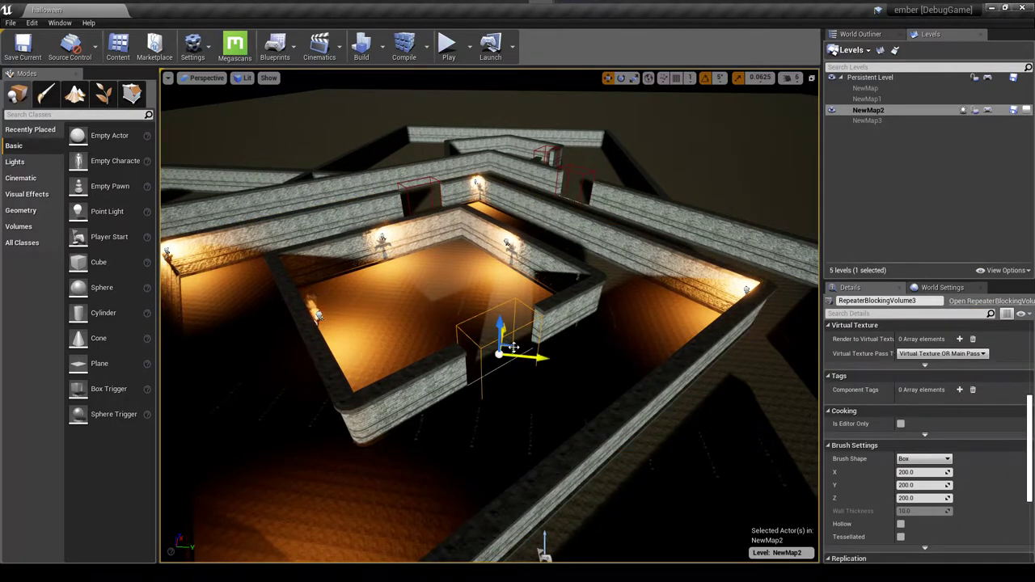
{"action": "left_click_drag", "start_coordinate": [513, 348], "coordinate": [574, 380]}
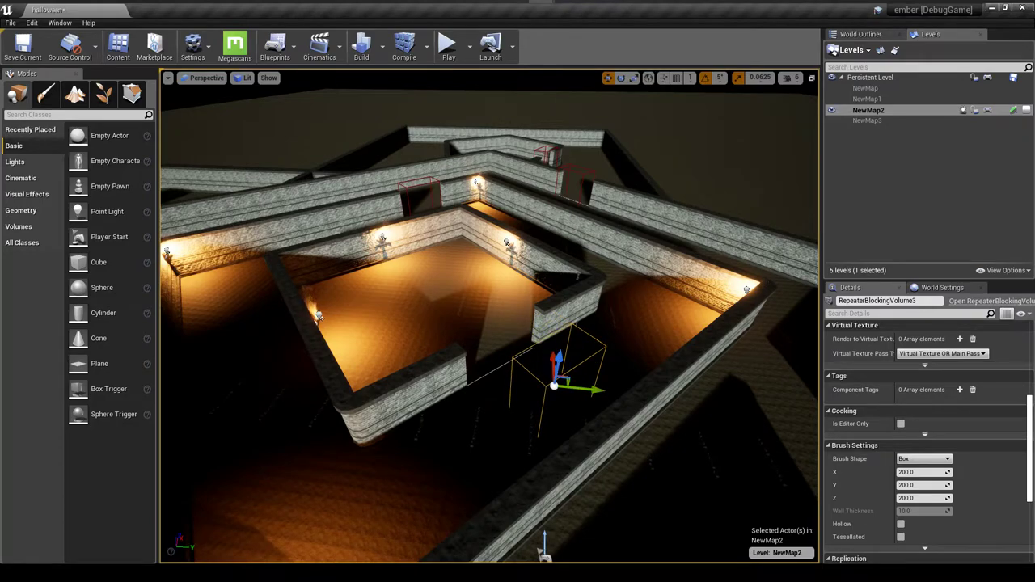
{"action": "left_click", "coordinate": [568, 303]}
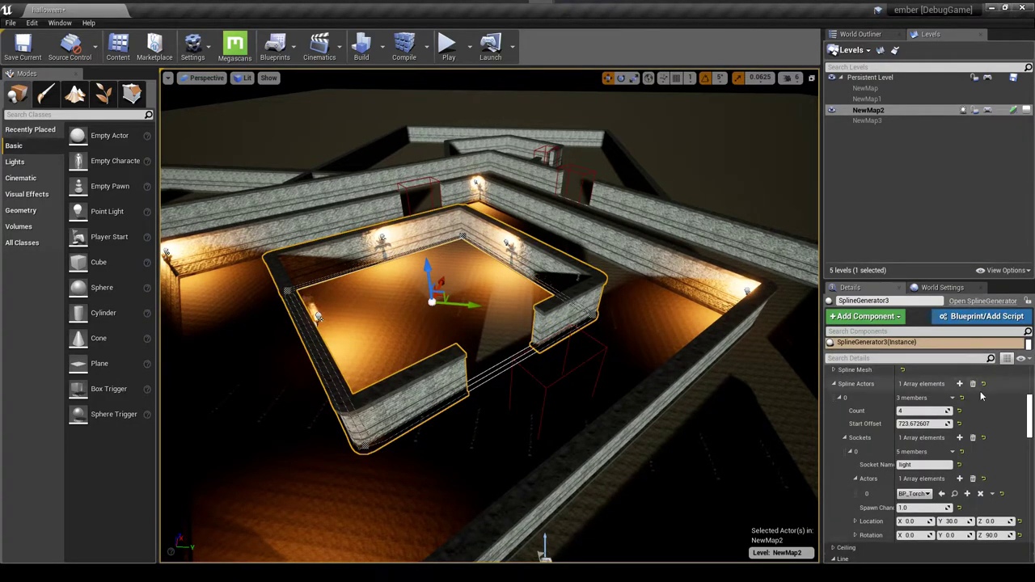
{"action": "scroll", "coordinate": [982, 397], "scroll_direction": "up", "scroll_amount": 5}
{"action": "scroll", "coordinate": [1029, 387], "scroll_direction": "down", "scroll_amount": 1}
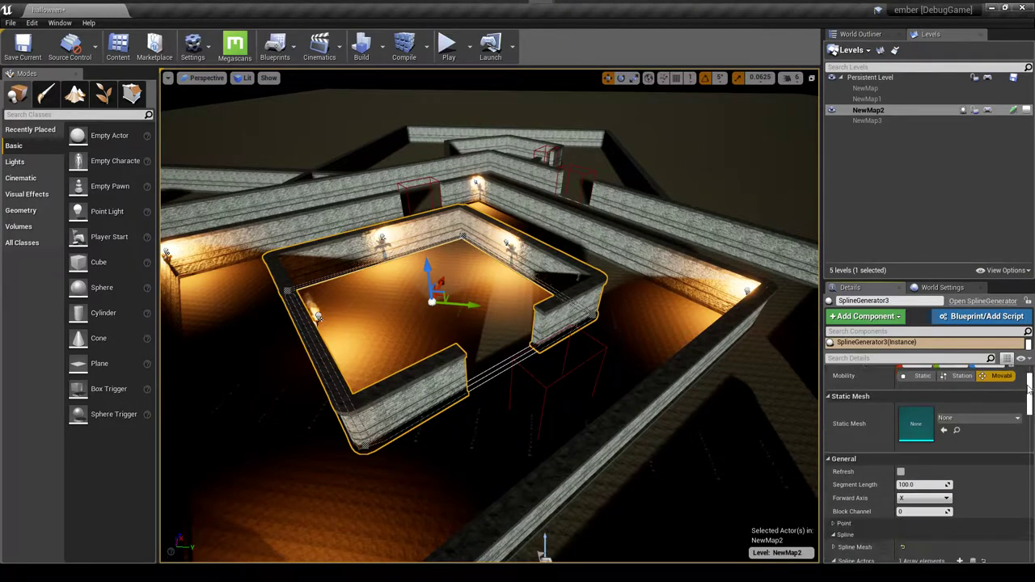
{"action": "left_click", "coordinate": [902, 471]}
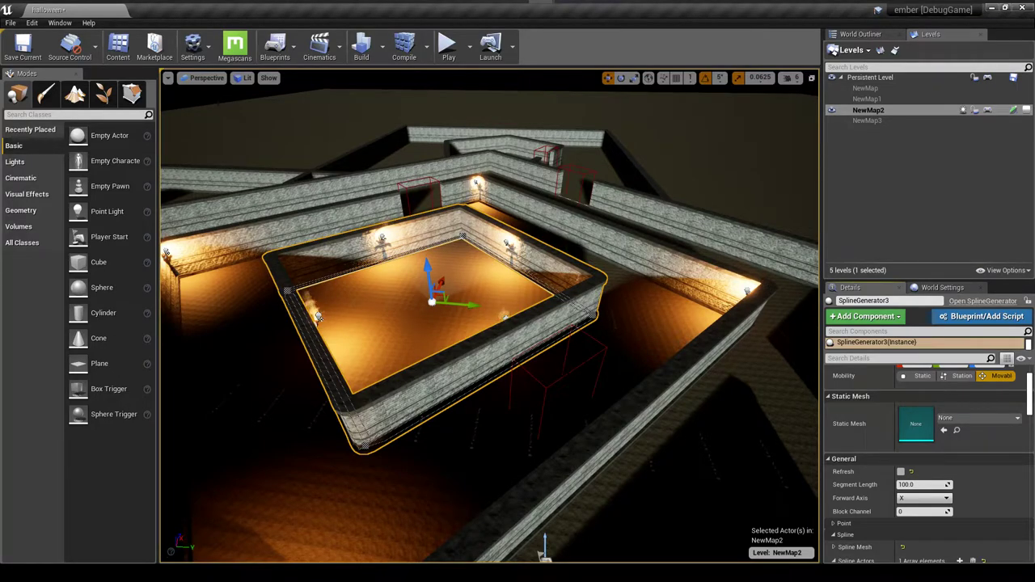
- Move the blocking volume onto the inner ring's front wall near its corner, raise it to wall height, and refresh the ring
{"action": "left_click", "coordinate": [568, 377]}
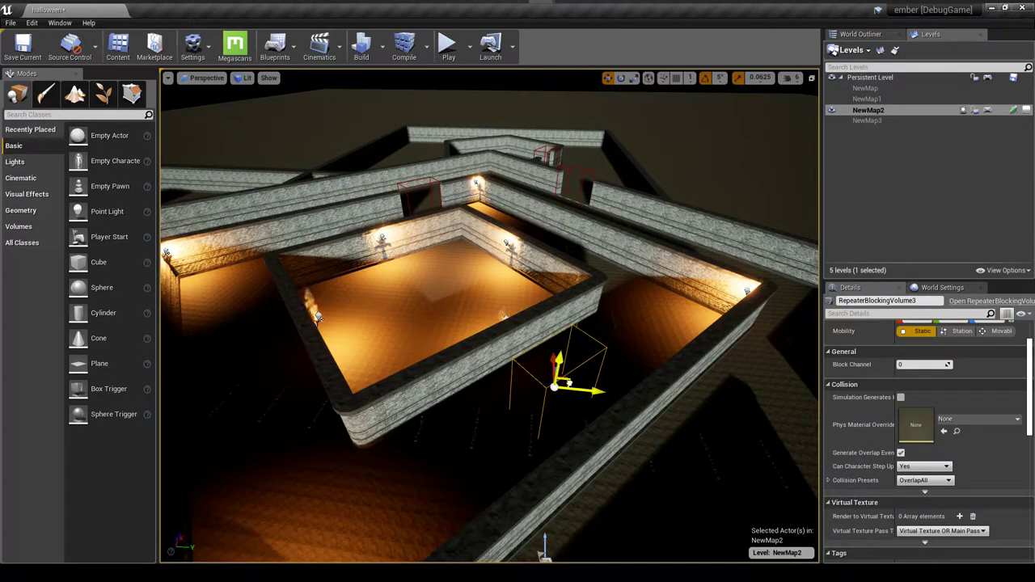
{"action": "left_click_drag", "start_coordinate": [570, 382], "coordinate": [456, 398]}
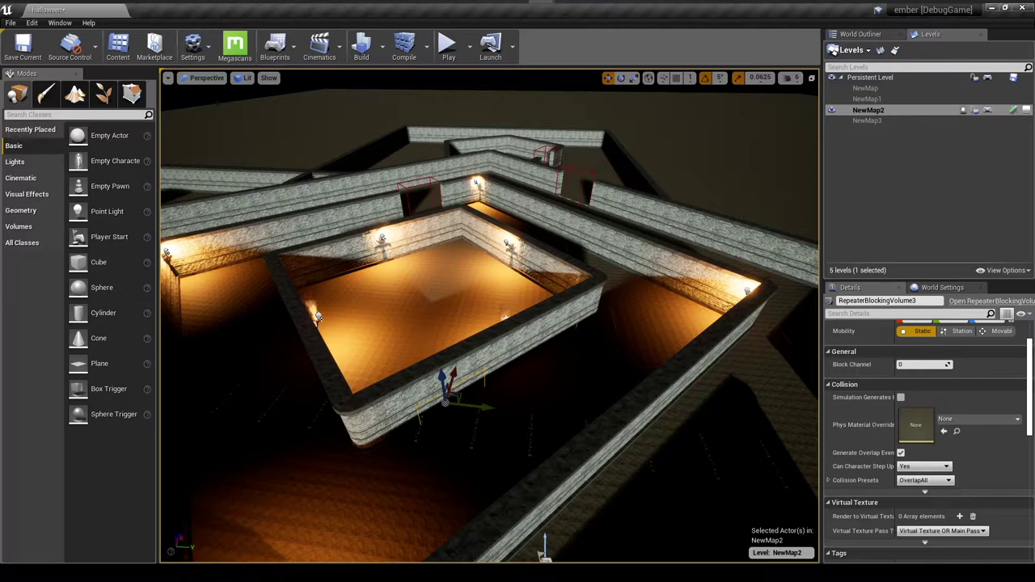
{"action": "left_click_drag", "start_coordinate": [442, 378], "coordinate": [438, 352]}
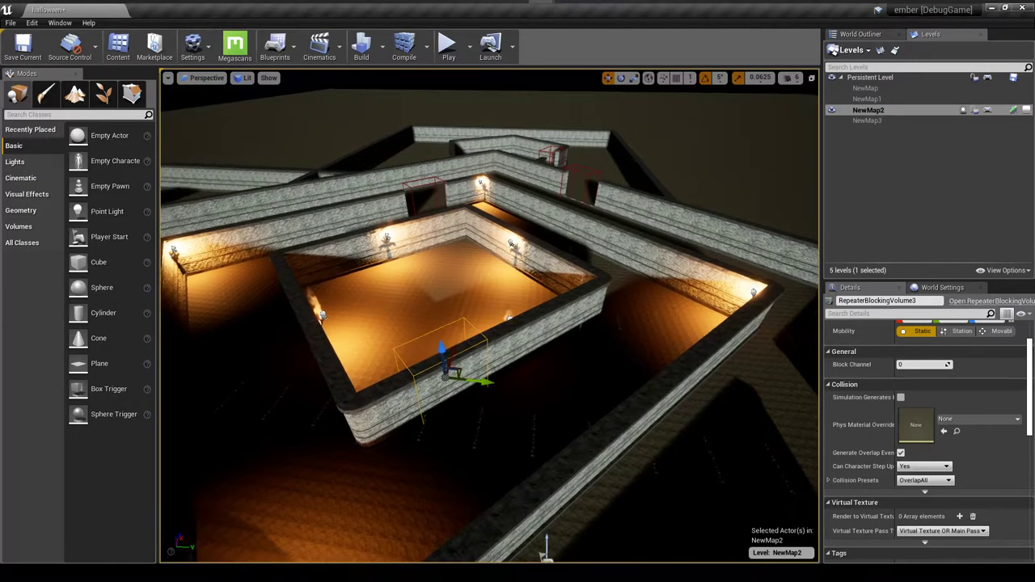
{"action": "left_click", "coordinate": [389, 397]}
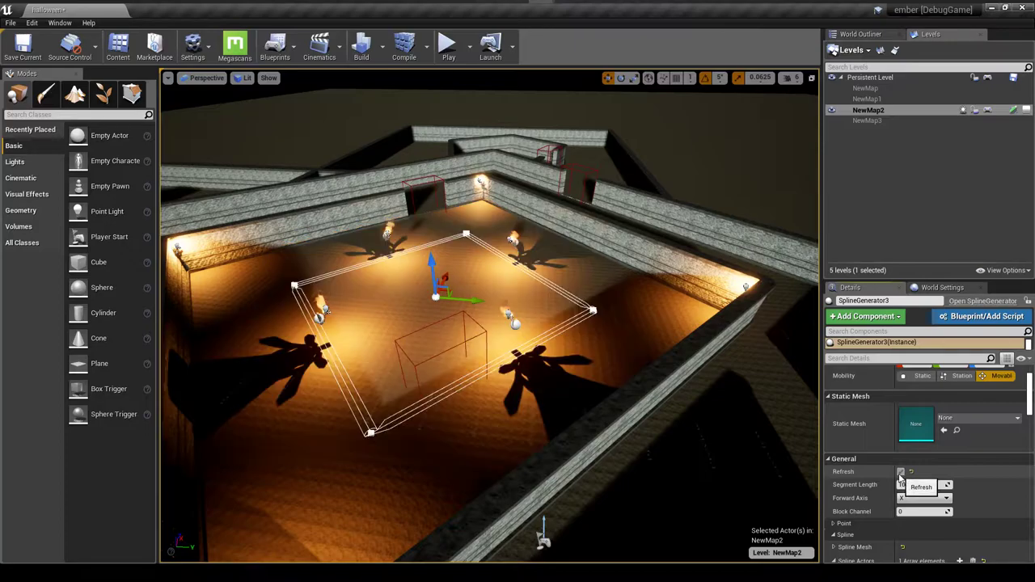
{"action": "left_click", "coordinate": [901, 473]}
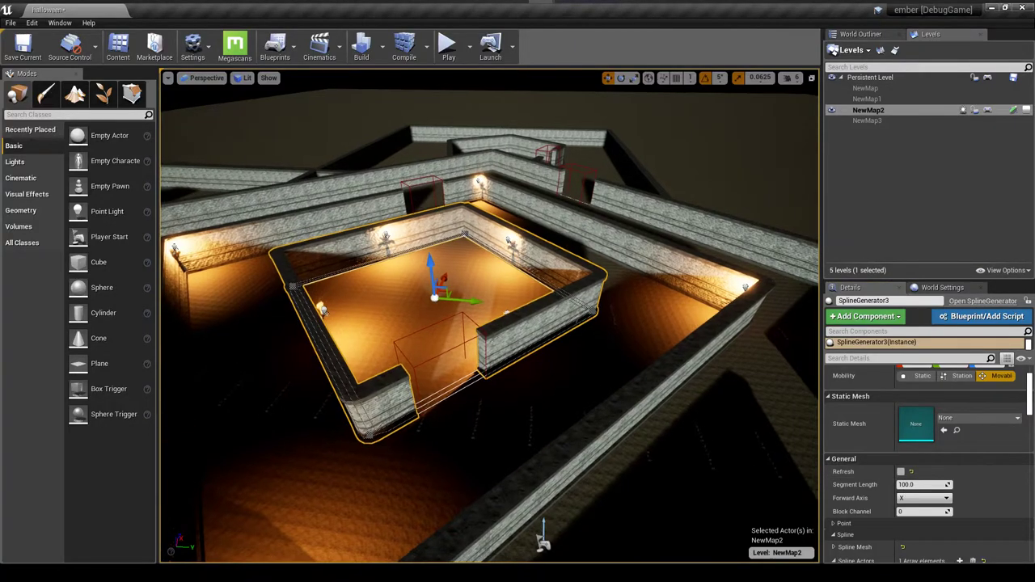
- Examine the inner ring's relocated opening and the larger ring around it from several angles
{"action": "mouse_move", "coordinate": [453, 432]}
{"action": "right_mouse_down"}
{"action": "mouse_move", "coordinate": [478, 432]}
{"action": "mouse_move", "coordinate": [453, 432]}
{"action": "mouse_move", "coordinate": [479, 421]}
{"action": "mouse_move", "coordinate": [450, 420]}
{"action": "right_mouse_up"}
{"action": "key", "text": "s"}
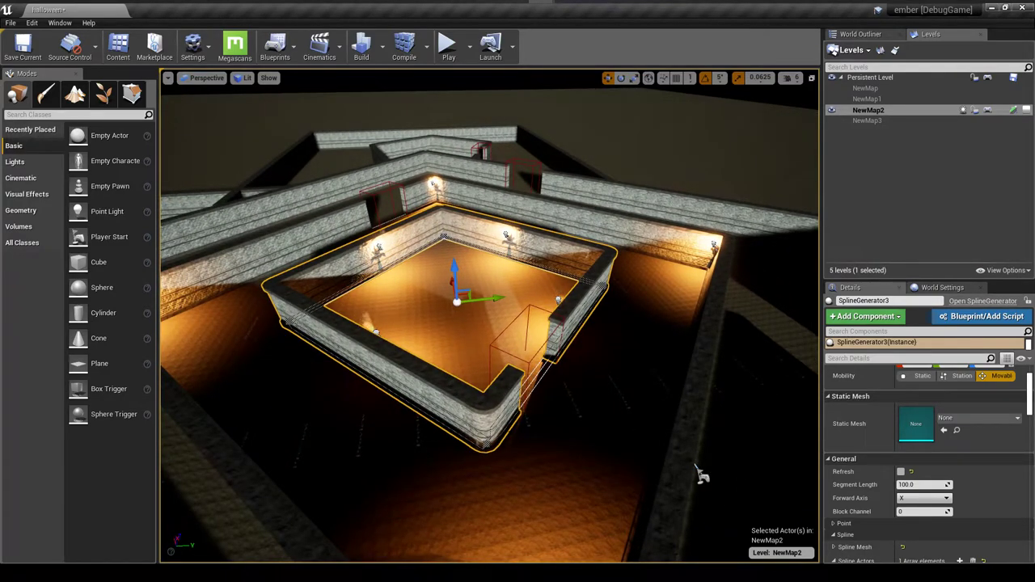
{"action": "key", "text": "w"}
{"action": "right_click_drag", "start_coordinate": [450, 421], "coordinate": [383, 421]}
{"action": "key", "text": "d"}
{"action": "key", "text": "s"}
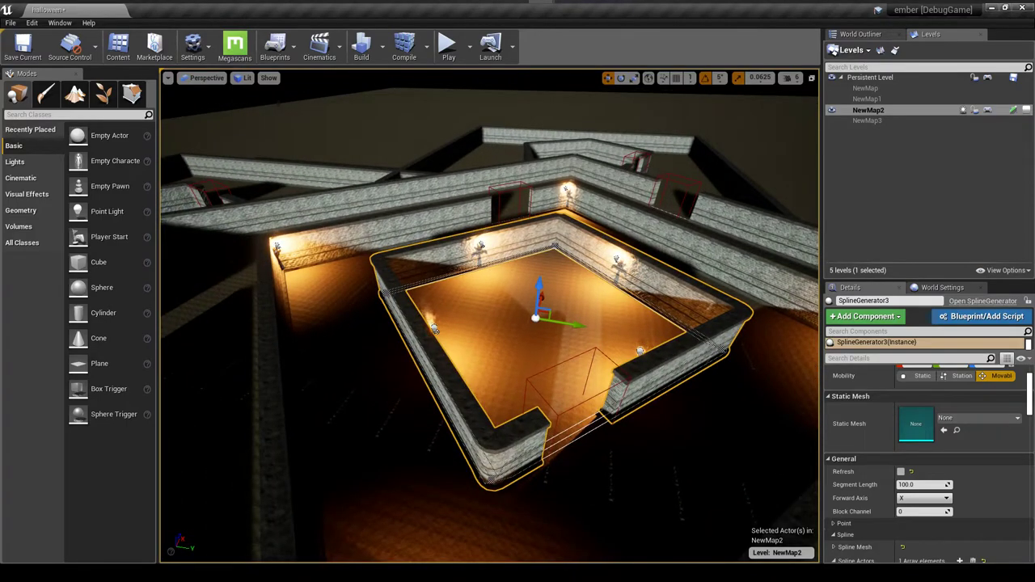
{"action": "left_click_drag", "start_coordinate": [383, 421], "coordinate": [398, 517]}
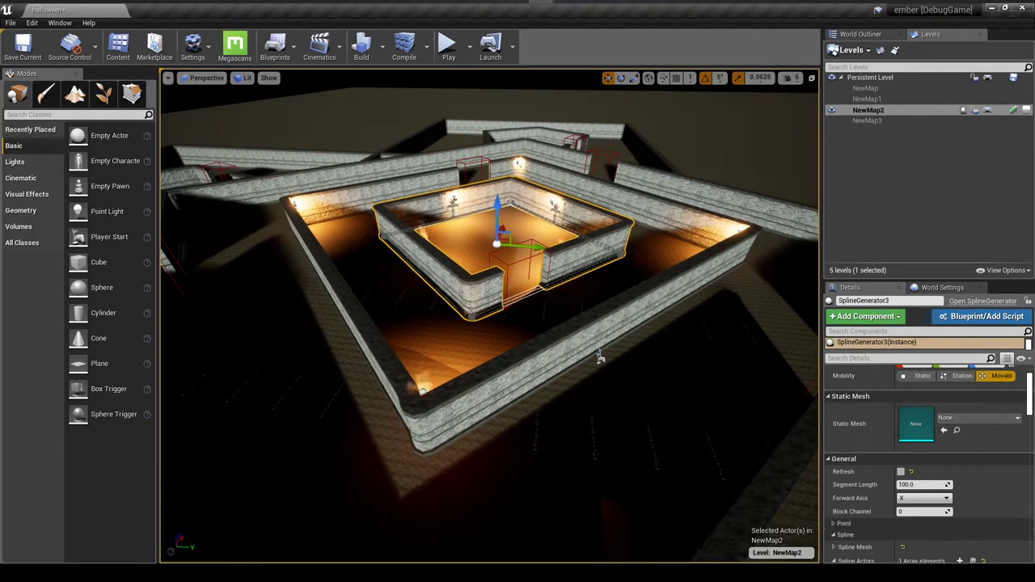
{"action": "left_click_drag", "start_coordinate": [600, 359], "coordinate": [518, 269], "text": "alt"}
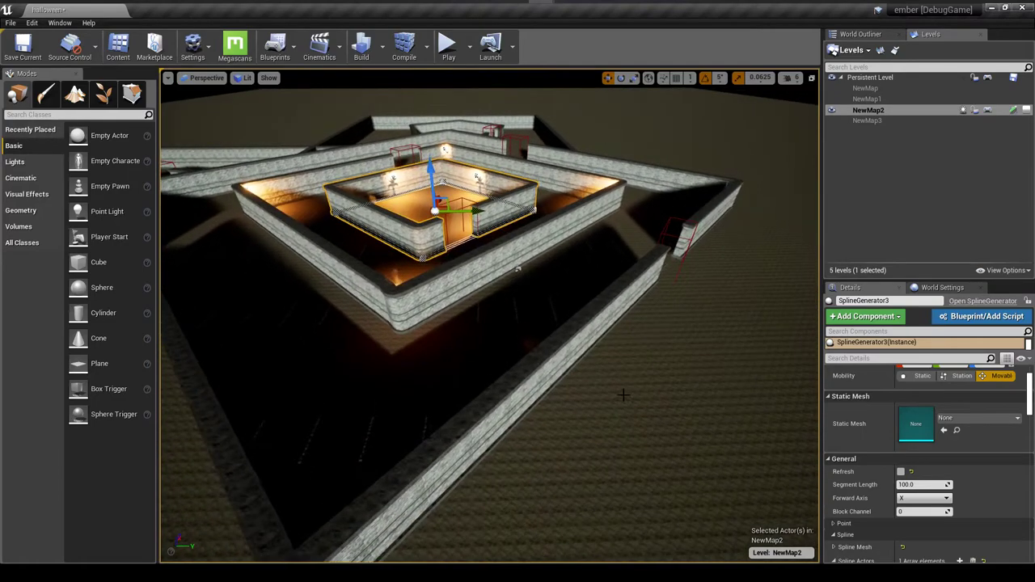
- Duplicate the larger torch-lit wall ring and move the copy onto the empty ground outside the maze
{"action": "left_click", "coordinate": [461, 288]}
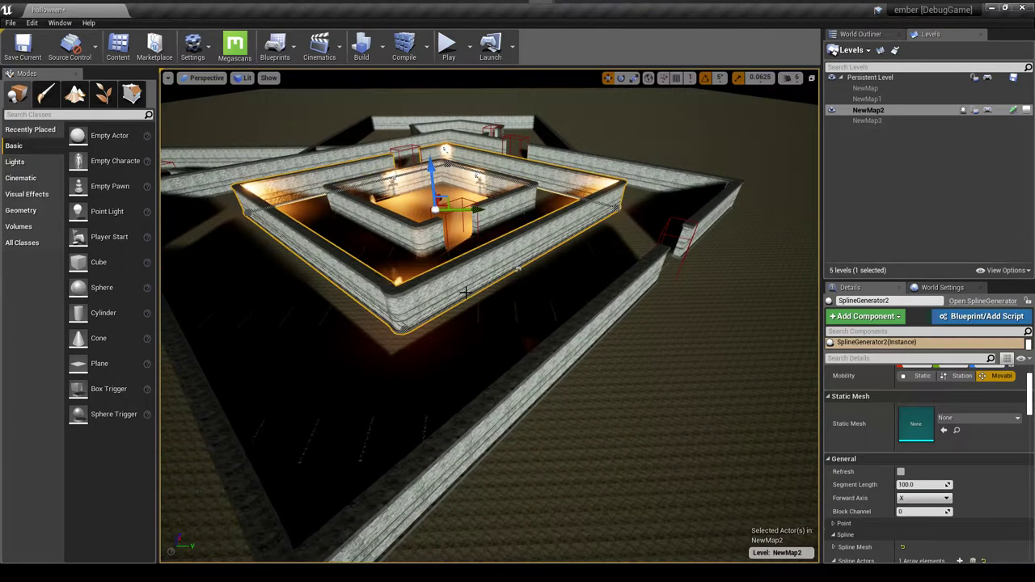
{"action": "left_click_drag", "start_coordinate": [485, 310], "coordinate": [498, 247]}
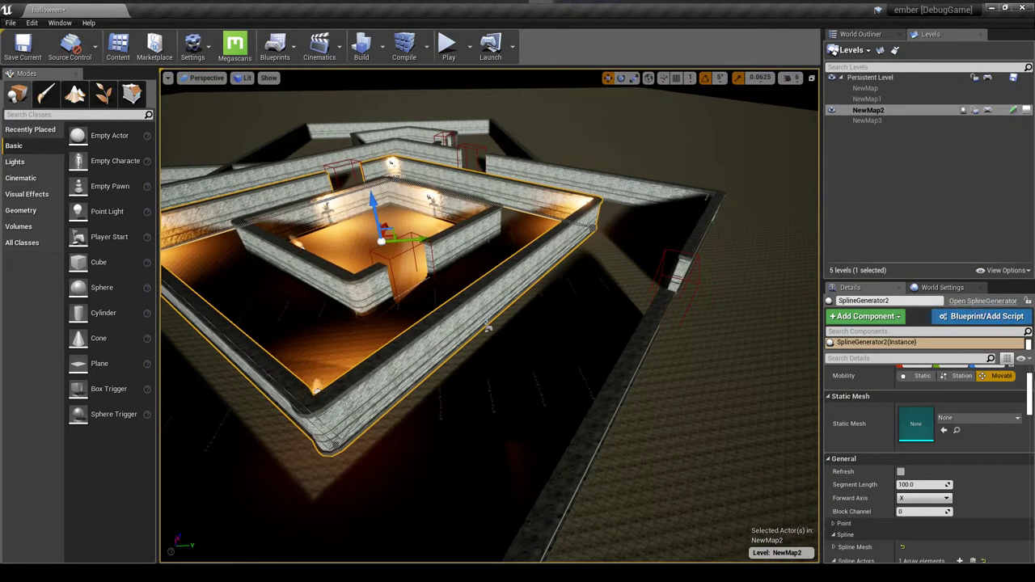
{"action": "scroll", "coordinate": [1031, 388], "scroll_direction": "down", "scroll_amount": 1}
{"action": "scroll", "coordinate": [1031, 388], "scroll_direction": "down", "scroll_amount": 10}
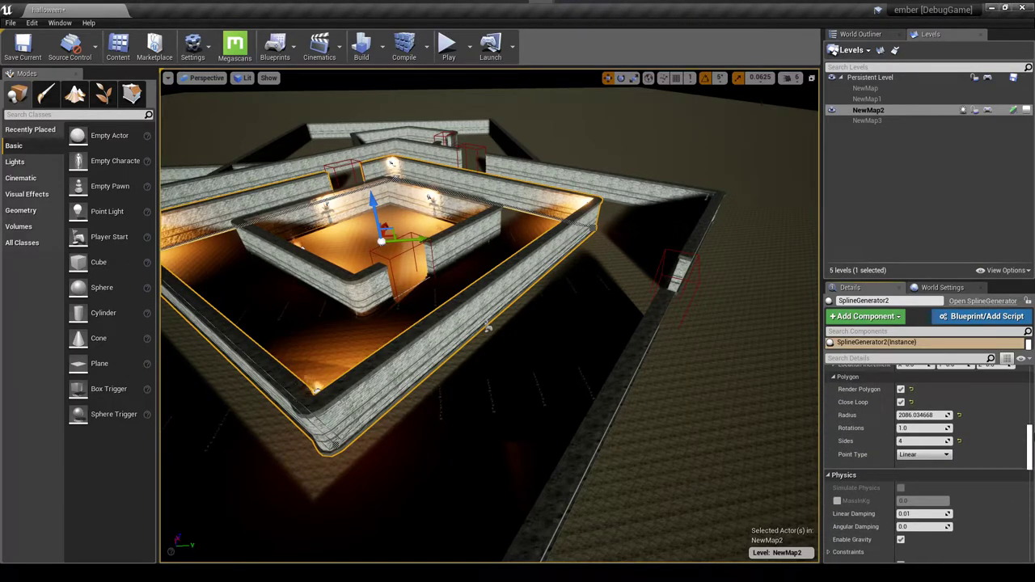
{"action": "mouse_move", "coordinate": [488, 327]}
{"action": "right_mouse_down"}
{"action": "mouse_move", "coordinate": [497, 344]}
{"action": "mouse_move", "coordinate": [478, 356]}
{"action": "mouse_move", "coordinate": [485, 327]}
{"action": "mouse_move", "coordinate": [534, 348]}
{"action": "mouse_move", "coordinate": [487, 326]}
{"action": "right_mouse_up"}
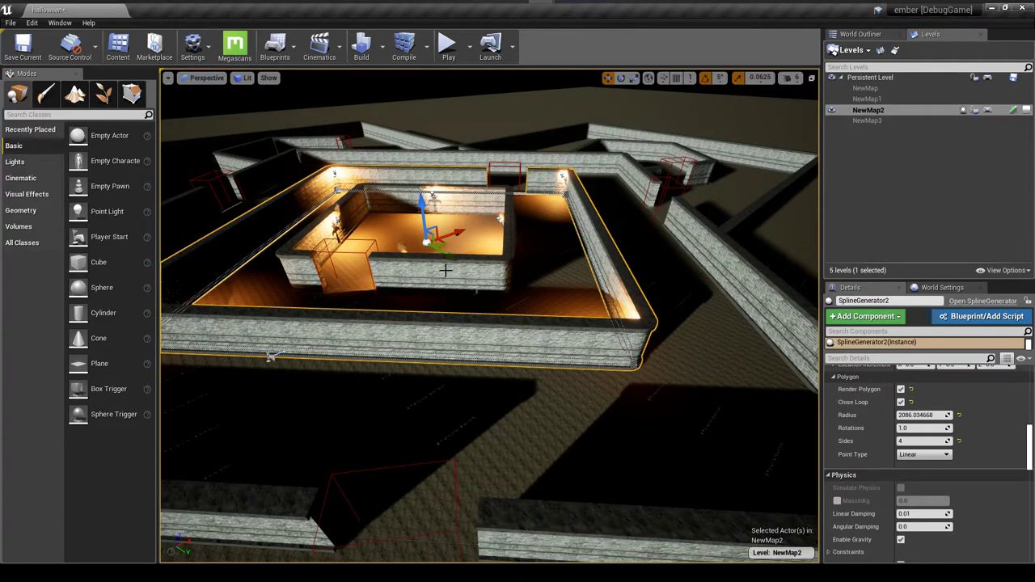
{"action": "left_click_drag", "start_coordinate": [447, 257], "coordinate": [511, 316], "text": "alt"}
{"action": "right_click_drag", "start_coordinate": [510, 317], "coordinate": [510, 317]}
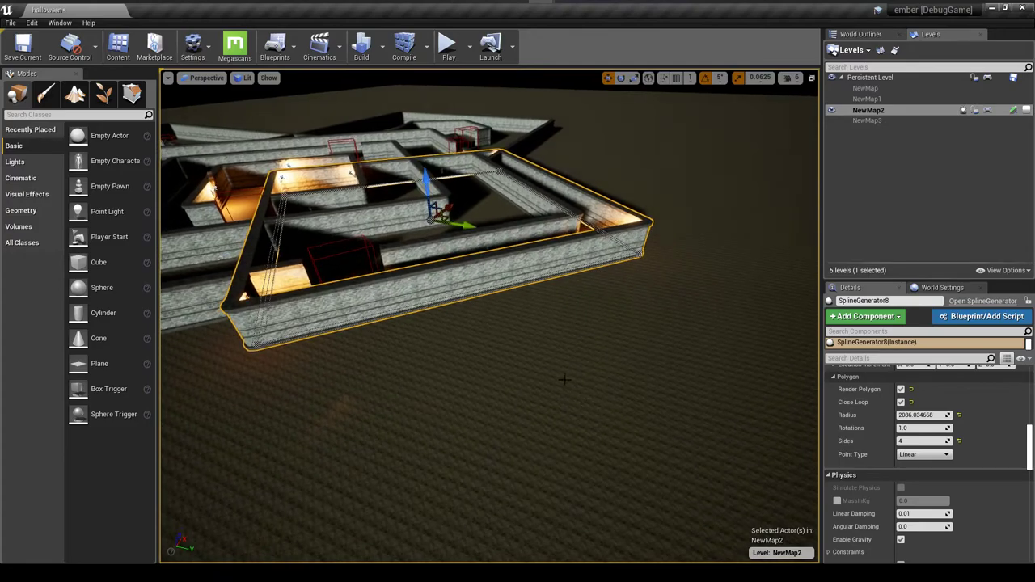
{"action": "left_click_drag", "start_coordinate": [463, 224], "coordinate": [820, 323]}
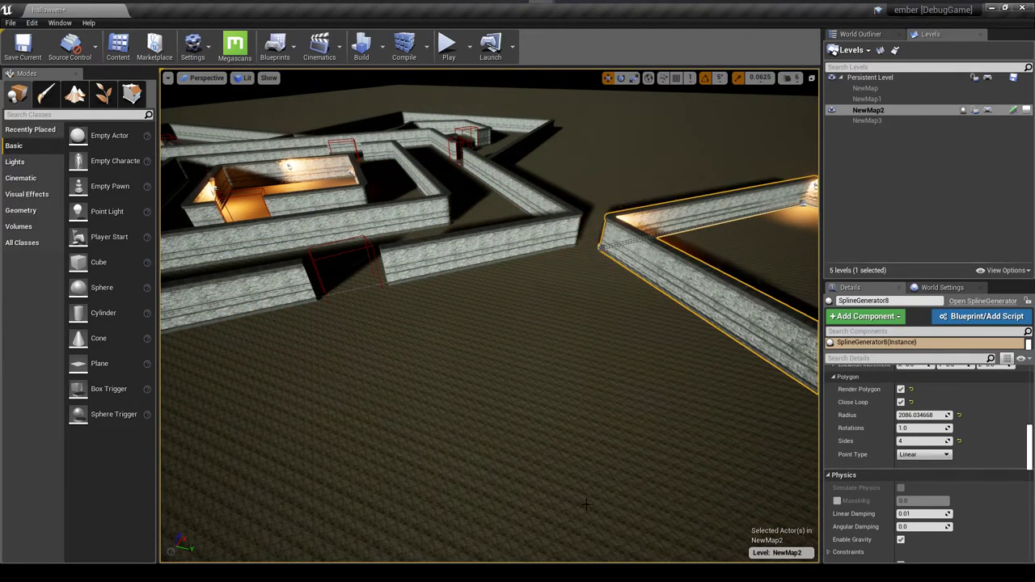
{"action": "right_click_drag", "start_coordinate": [664, 324], "coordinate": [663, 324]}
{"action": "key", "text": "f"}
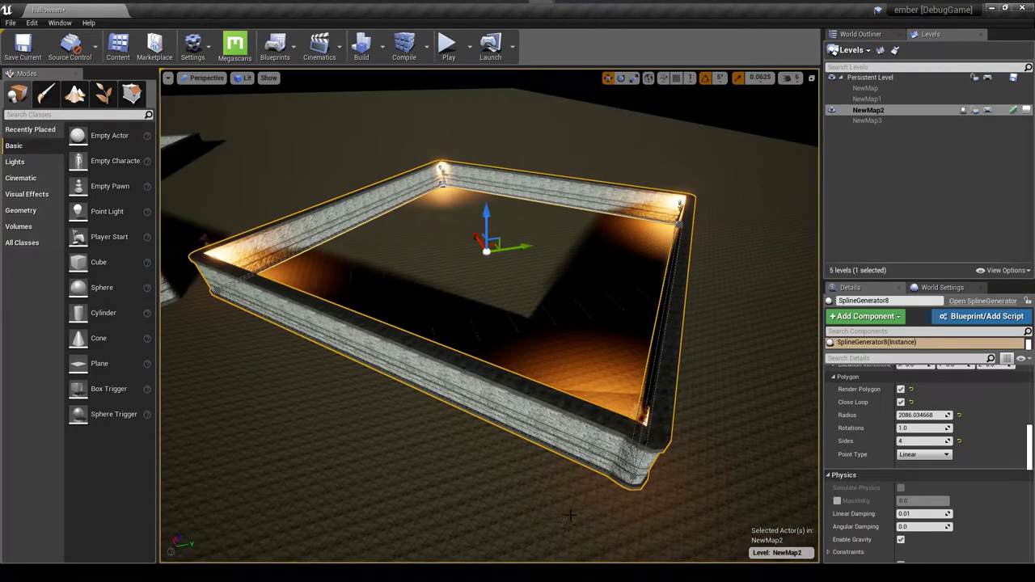
- Turn off Close Loop on the copied wall ring to try an open polygon, and turn it back on
{"action": "mouse_move", "coordinate": [490, 324]}
{"action": "right_mouse_down"}
{"action": "mouse_move", "coordinate": [590, 364]}
{"action": "mouse_move", "coordinate": [486, 355]}
{"action": "mouse_move", "coordinate": [469, 336]}
{"action": "mouse_move", "coordinate": [453, 348]}
{"action": "mouse_move", "coordinate": [482, 320]}
{"action": "right_mouse_up"}
{"action": "left_click", "coordinate": [440, 253]}
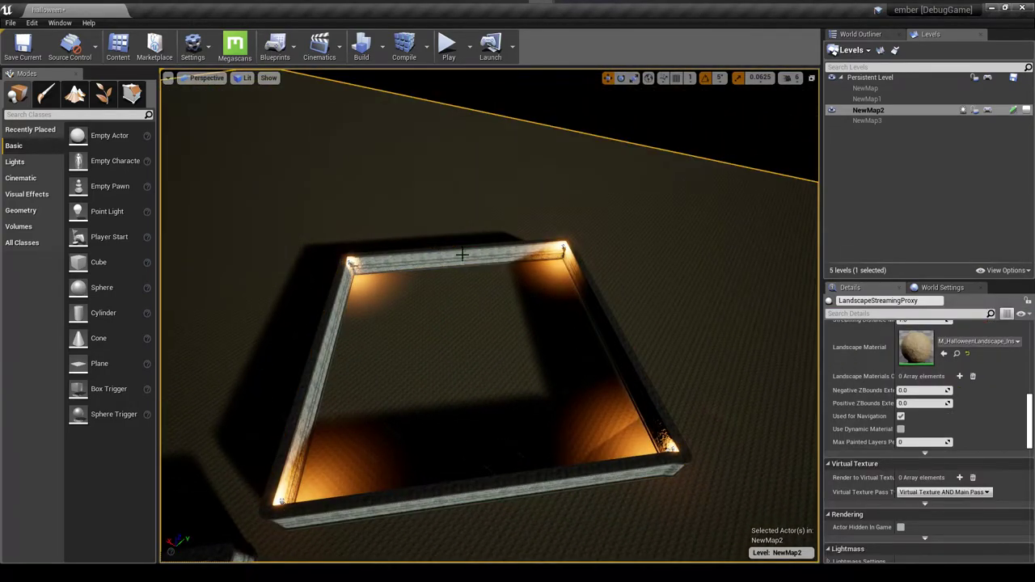
{"action": "right_click_drag", "start_coordinate": [462, 255], "coordinate": [457, 255]}
{"action": "left_click", "coordinate": [668, 382]}
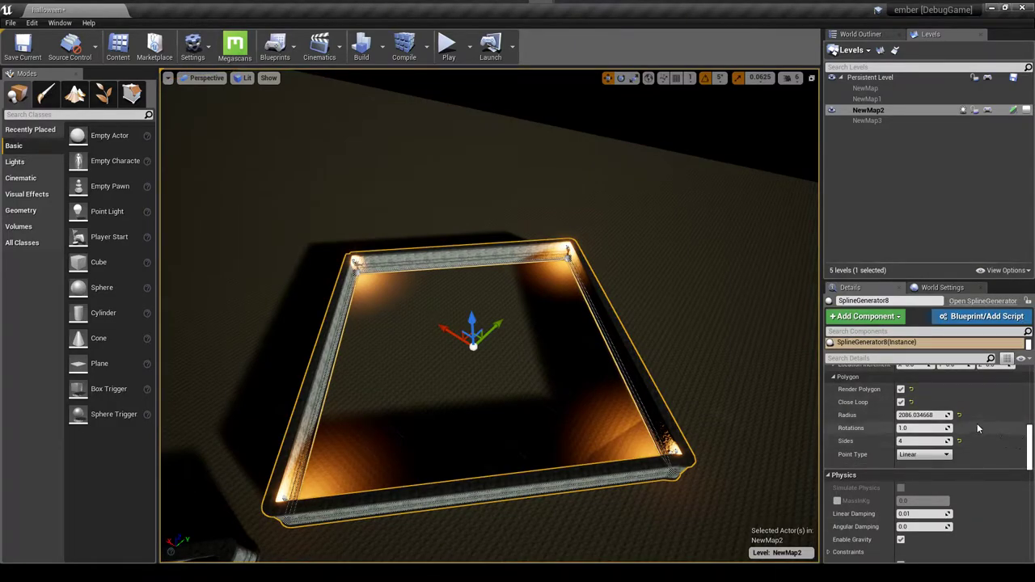
{"action": "left_click", "coordinate": [901, 402]}
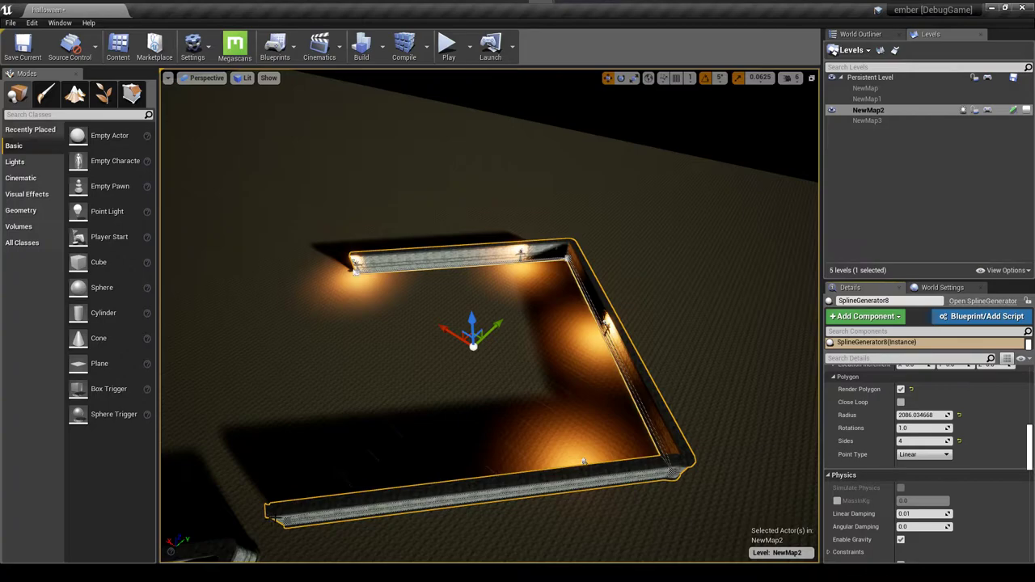
{"action": "mouse_move", "coordinate": [332, 287]}
{"action": "left_mouse_down"}
{"action": "mouse_move", "coordinate": [360, 263]}
{"action": "mouse_move", "coordinate": [333, 303]}
{"action": "mouse_move", "coordinate": [333, 287]}
{"action": "left_mouse_up"}
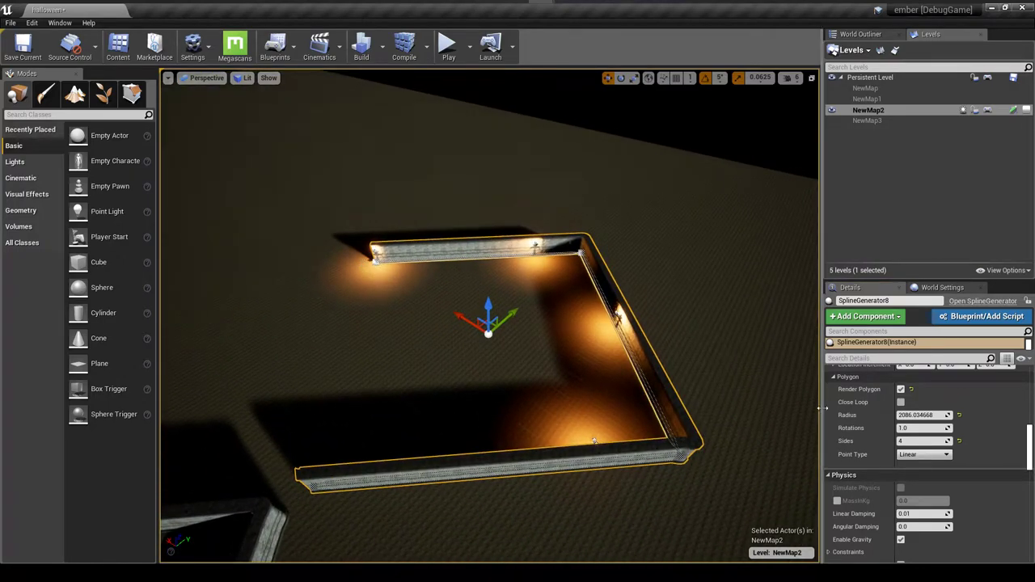
{"action": "left_click", "coordinate": [901, 403]}
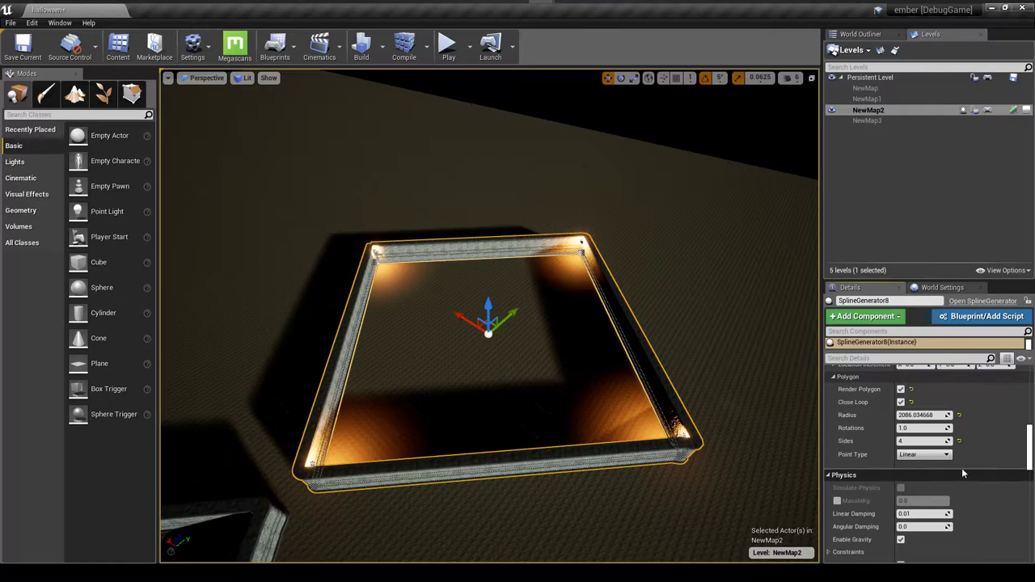
- Try the copied wall ring with 5 and 7 sides, and return its Sides value to 4
{"action": "left_click_drag", "start_coordinate": [922, 442], "coordinate": [932, 442]}
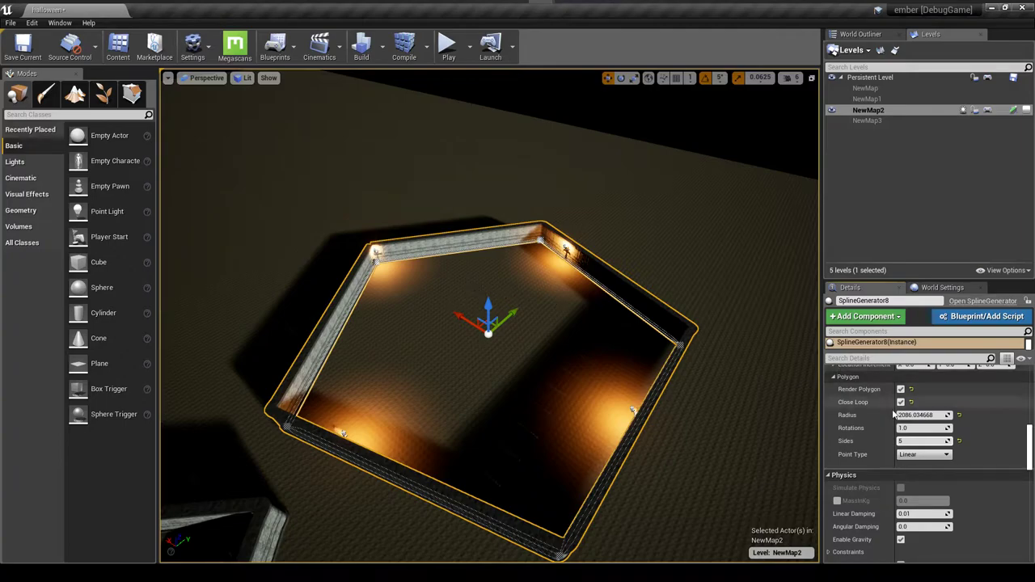
{"action": "left_click", "coordinate": [922, 441]}
{"action": "type", "text": "7"}
{"action": "key", "text": "Return"}
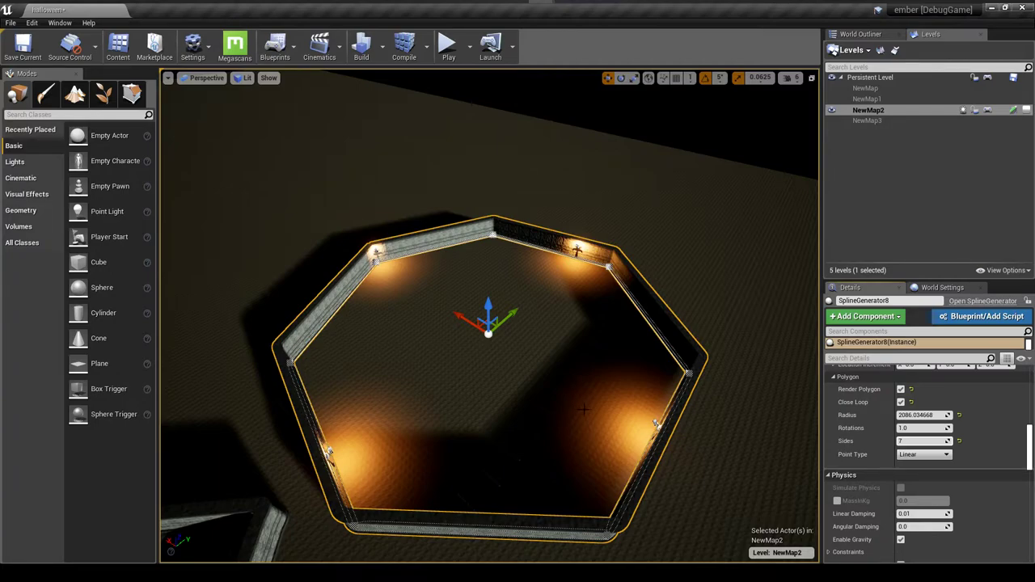
{"action": "right_click_drag", "start_coordinate": [594, 413], "coordinate": [593, 412]}
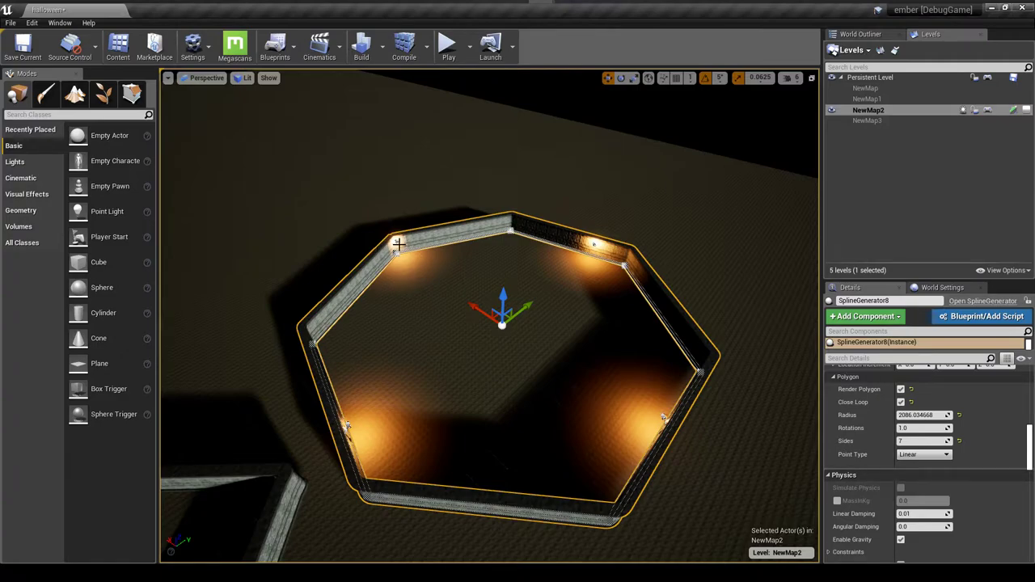
{"action": "left_click_drag", "start_coordinate": [944, 441], "coordinate": [932, 442]}
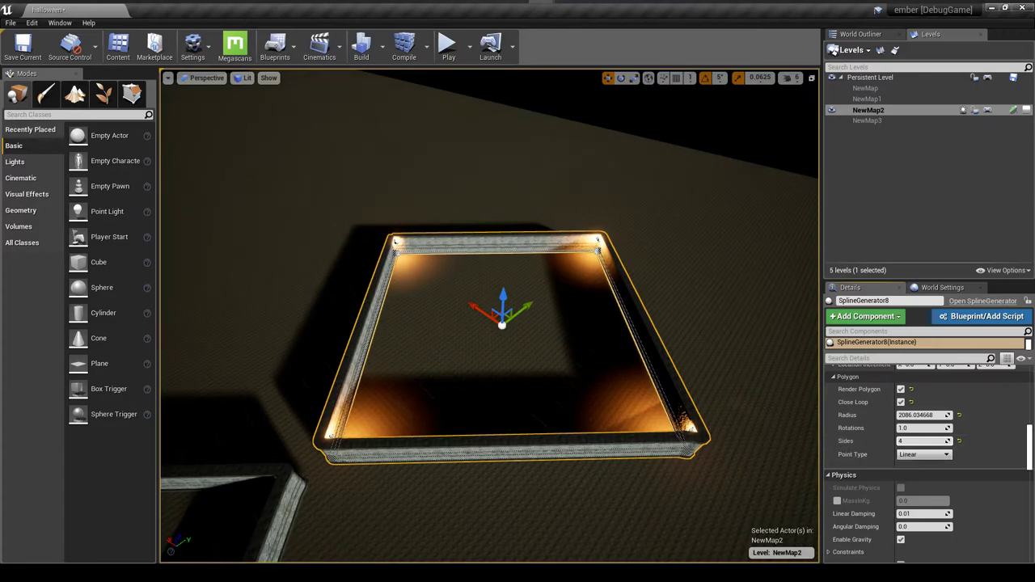
{"action": "right_click_drag", "start_coordinate": [615, 356], "coordinate": [605, 356]}
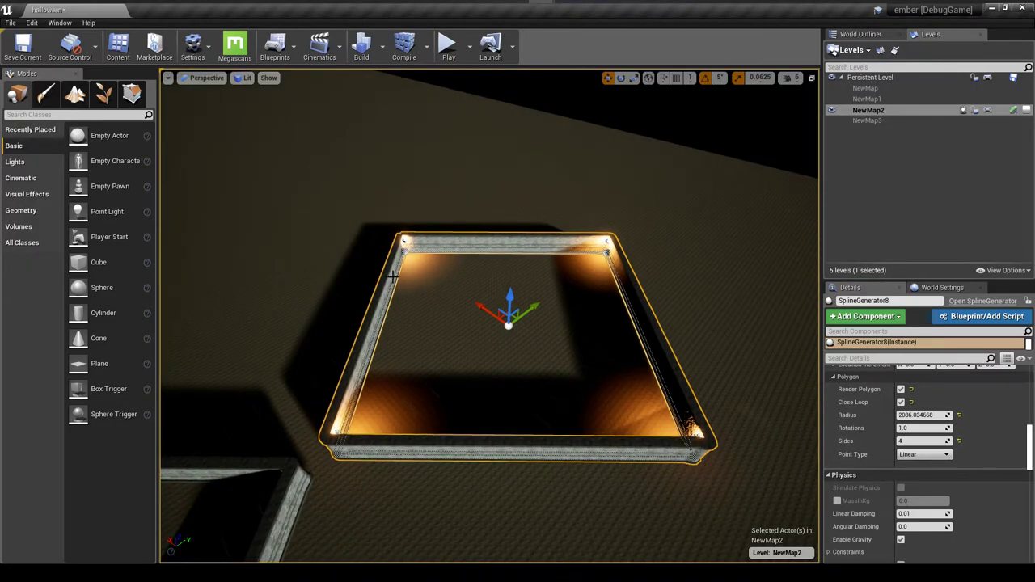
- Examine the copied four-sided wall ring and its corner torches up close and from above
{"action": "right_click_drag", "start_coordinate": [394, 277], "coordinate": [479, 281]}
{"action": "key", "text": "w"}
{"action": "key", "text": "w"}
{"action": "key", "text": "s"}
{"action": "key", "text": "w"}
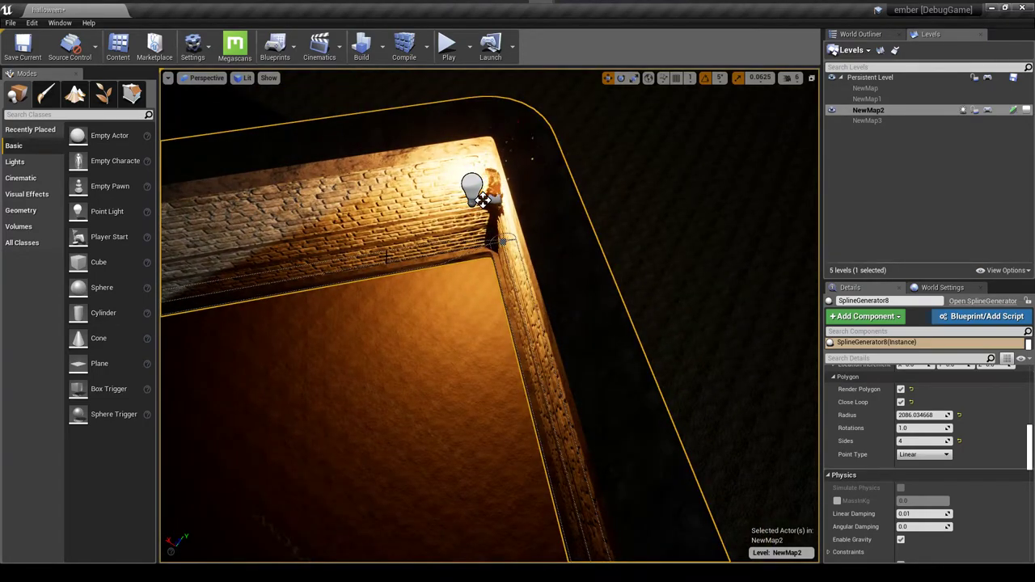
{"action": "left_click_drag", "start_coordinate": [387, 257], "coordinate": [386, 281]}
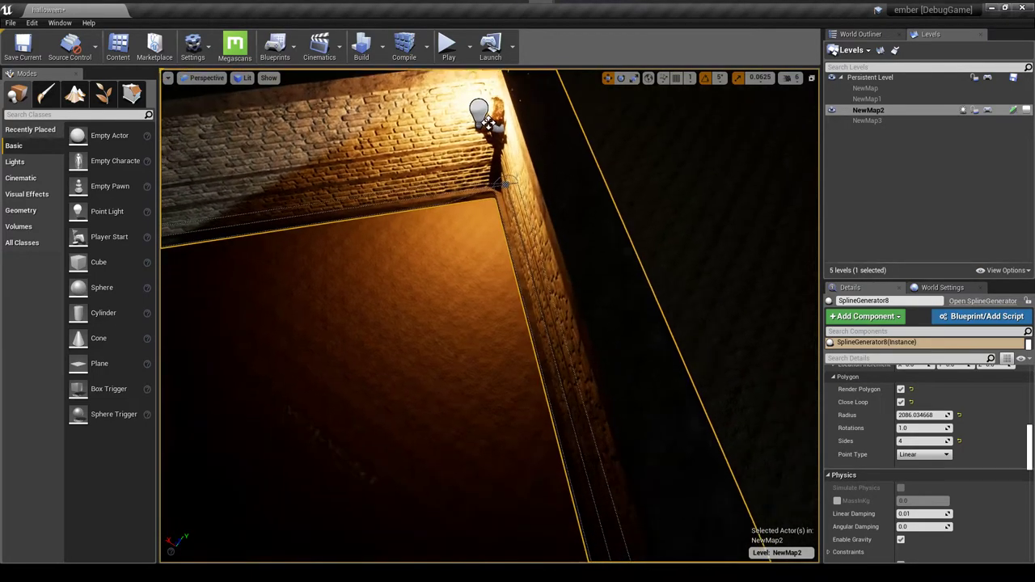
{"action": "left_click_drag", "start_coordinate": [488, 123], "coordinate": [478, 224]}
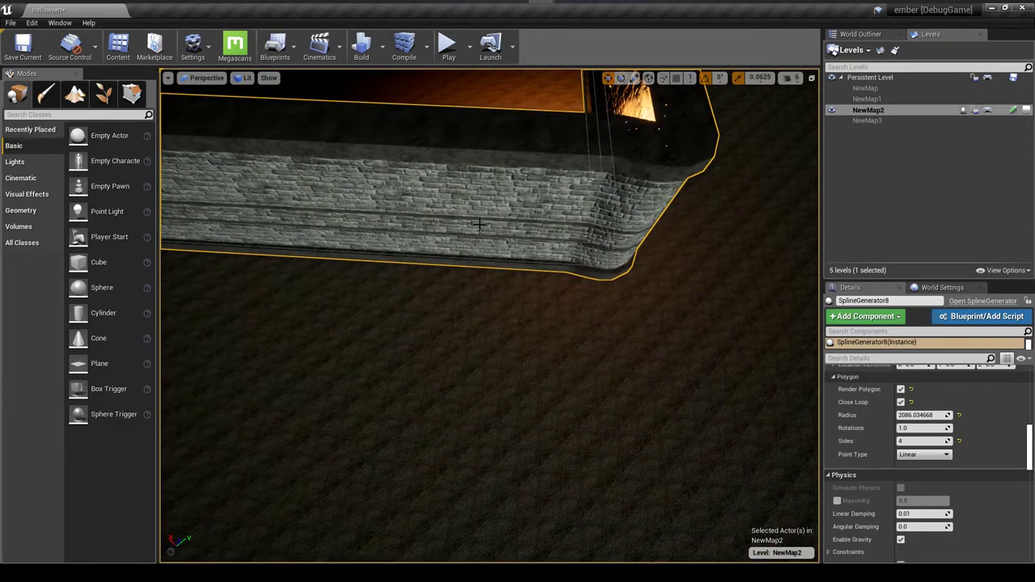
{"action": "key", "text": "f"}
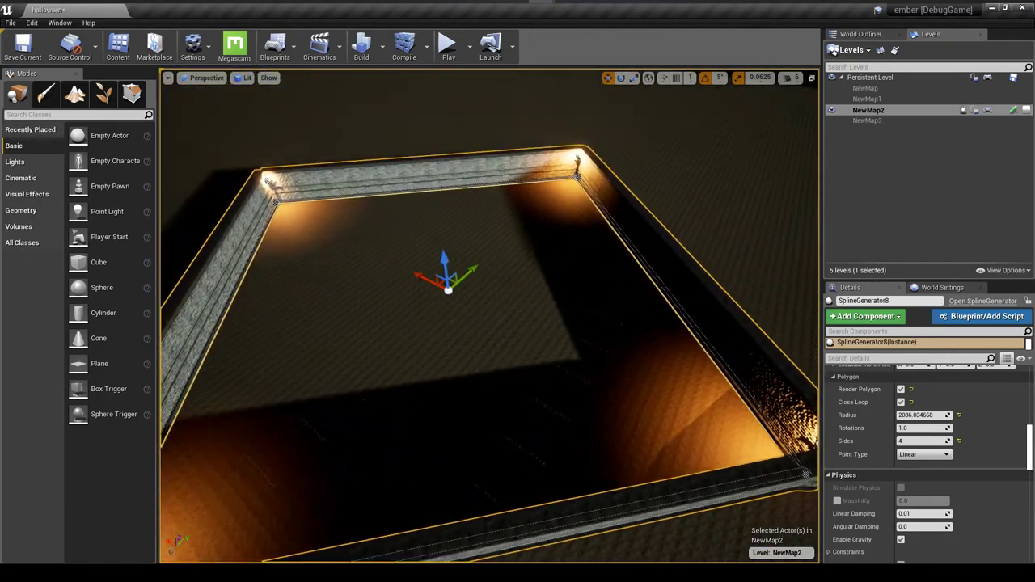
{"action": "right_click_drag", "start_coordinate": [490, 224], "coordinate": [479, 242]}
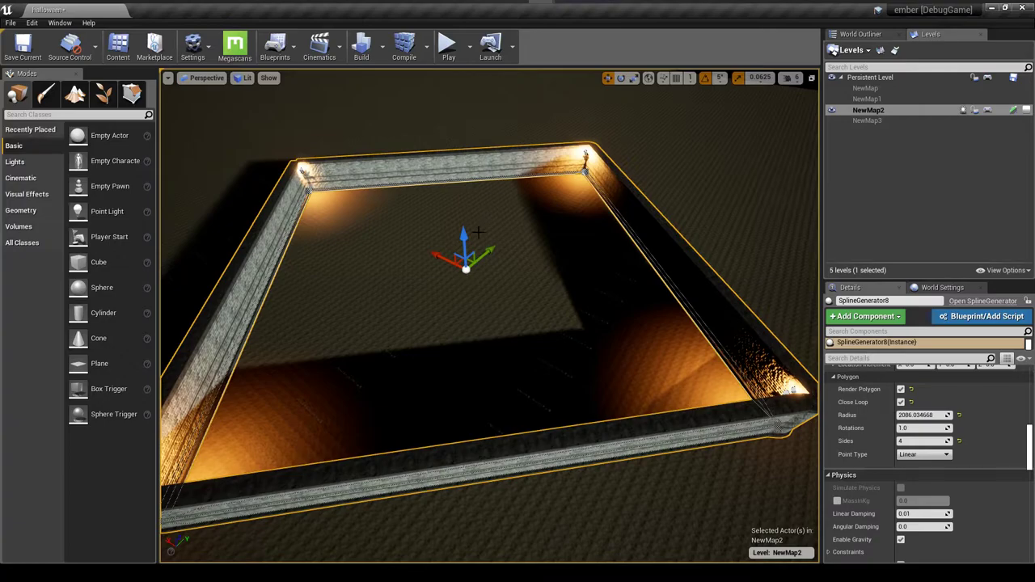
{"action": "left_click_drag", "start_coordinate": [479, 232], "coordinate": [481, 178]}
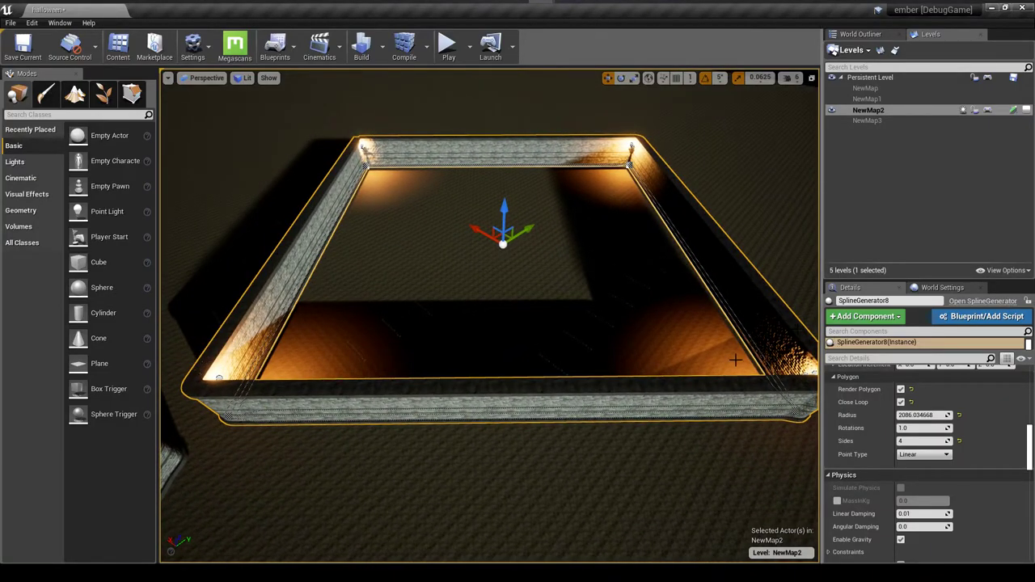
{"action": "mouse_move", "coordinate": [641, 402]}
{"action": "right_mouse_down"}
{"action": "mouse_move", "coordinate": [627, 396]}
{"action": "mouse_move", "coordinate": [657, 398]}
{"action": "mouse_move", "coordinate": [566, 398]}
{"action": "mouse_move", "coordinate": [704, 395]}
{"action": "mouse_move", "coordinate": [639, 396]}
{"action": "mouse_move", "coordinate": [635, 408]}
{"action": "mouse_move", "coordinate": [647, 411]}
{"action": "right_mouse_up"}
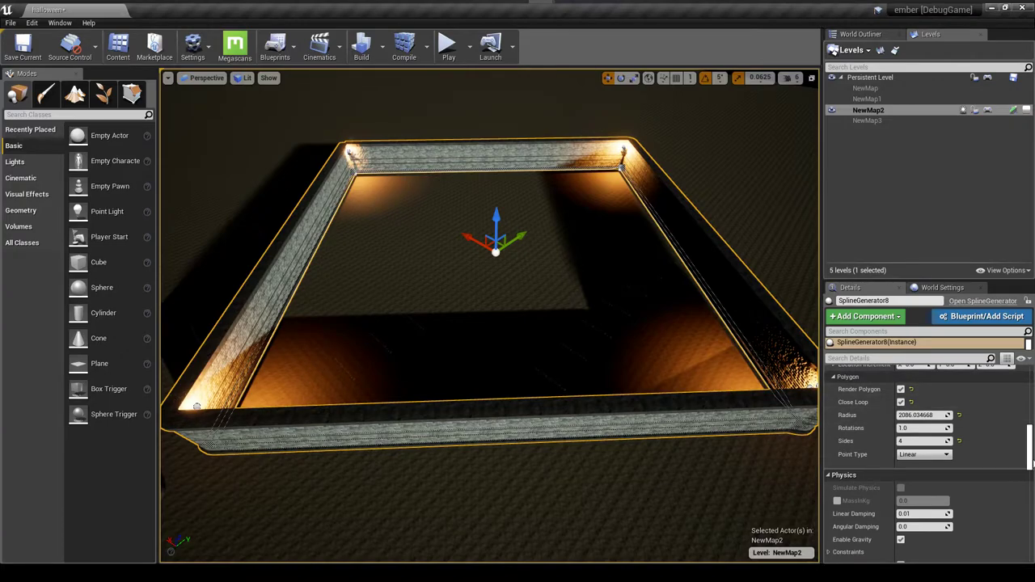
- Shift the torches along the copied ring to the middle of each wall with a Spline Actors Start Offset of about 1468
{"action": "left_click_drag", "start_coordinate": [1030, 458], "coordinate": [1028, 413]}
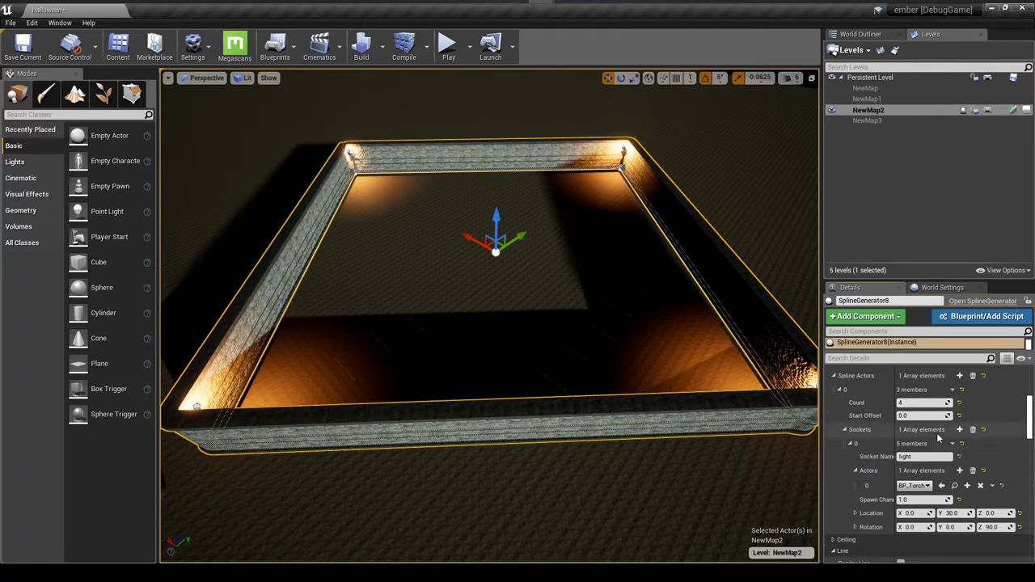
{"action": "left_click_drag", "start_coordinate": [912, 415], "coordinate": [995, 415]}
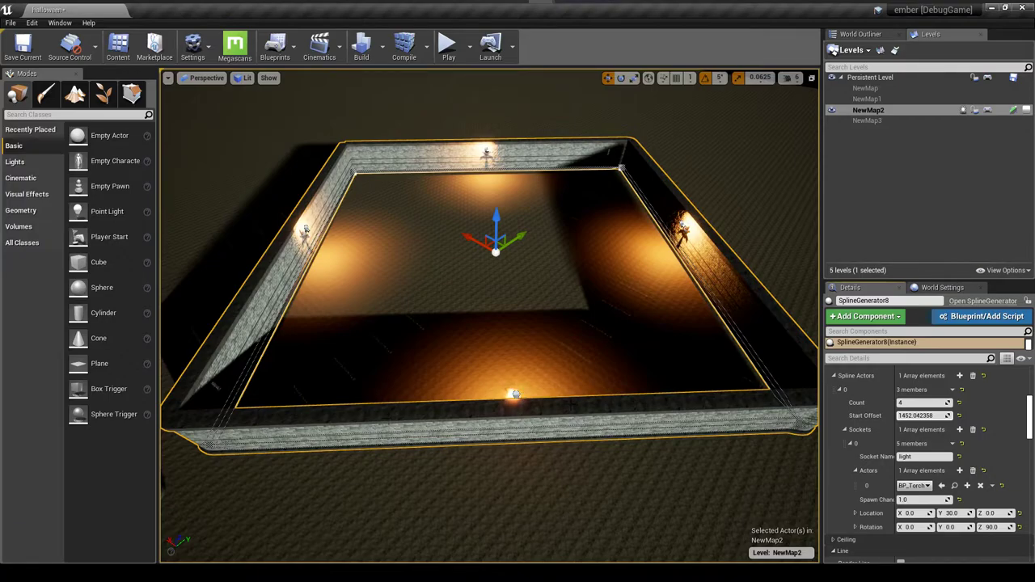
{"action": "mouse_move", "coordinate": [929, 417]}
{"action": "left_mouse_down"}
{"action": "mouse_move", "coordinate": [901, 417]}
{"action": "mouse_move", "coordinate": [914, 416]}
{"action": "left_mouse_up"}
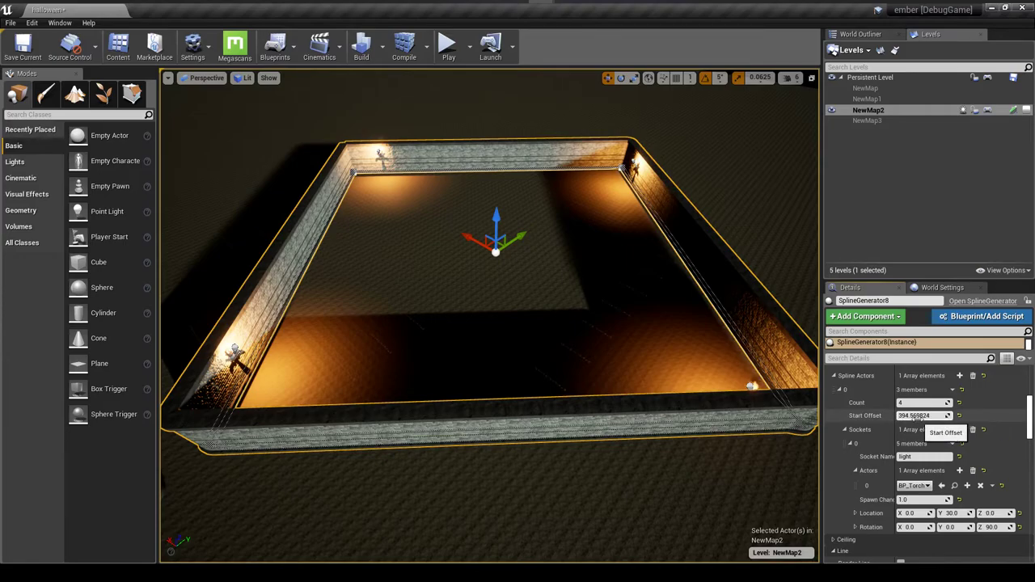
{"action": "left_click_drag", "start_coordinate": [914, 415], "coordinate": [979, 415]}
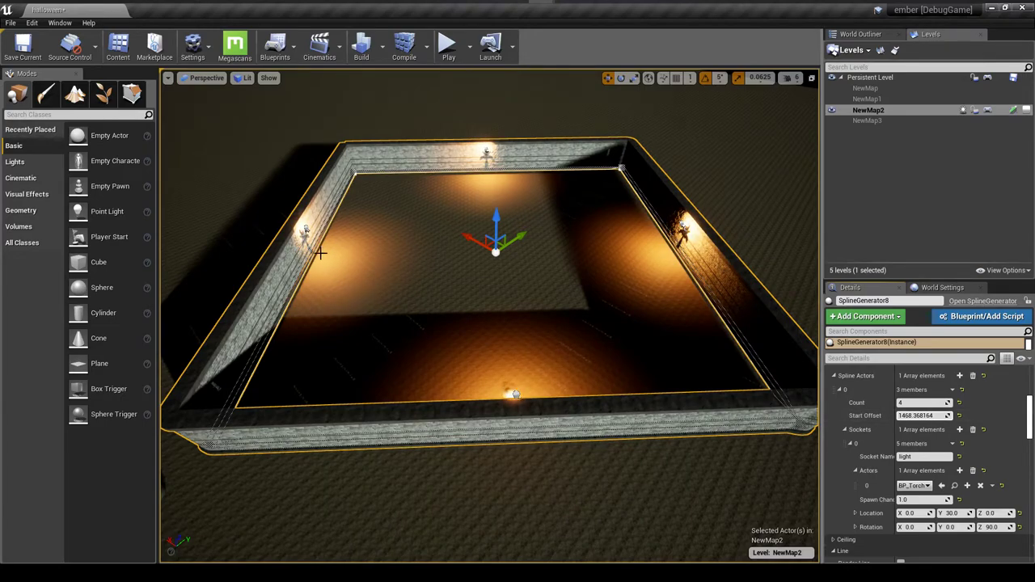
- Try a torch Count of 6 on the copied ring and raise it to 8
{"action": "left_click", "coordinate": [918, 403]}
{"action": "type", "text": "6"}
{"action": "key", "text": "Return"}
{"action": "left_click_drag", "start_coordinate": [939, 402], "coordinate": [948, 402]}
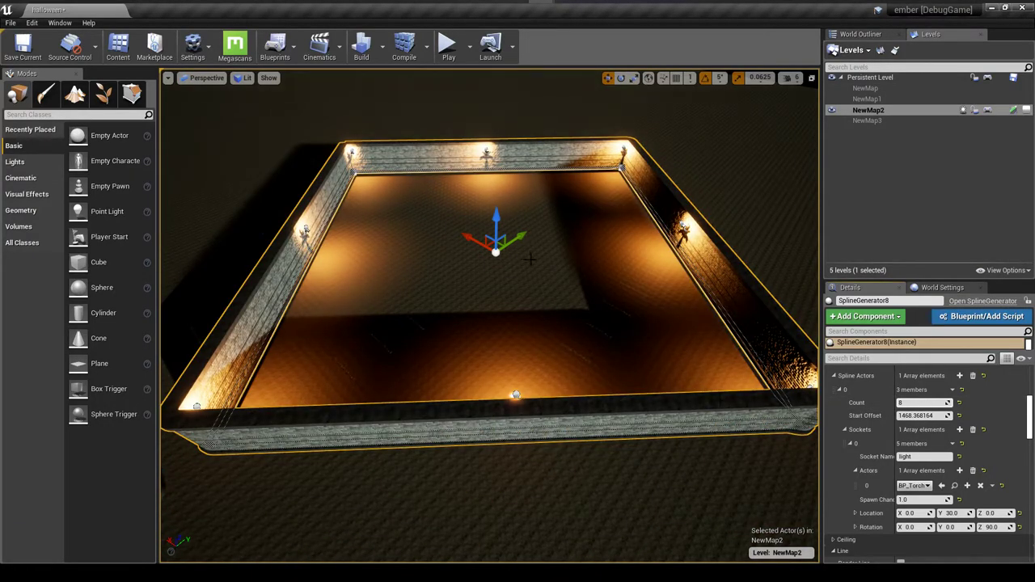
- Try a torch Spawn Chance of about 0.43 on the copied ring, and raise it to about 0.95
{"action": "mouse_move", "coordinate": [531, 259]}
{"action": "left_mouse_down"}
{"action": "mouse_move", "coordinate": [538, 264]}
{"action": "mouse_move", "coordinate": [538, 249]}
{"action": "left_mouse_up"}
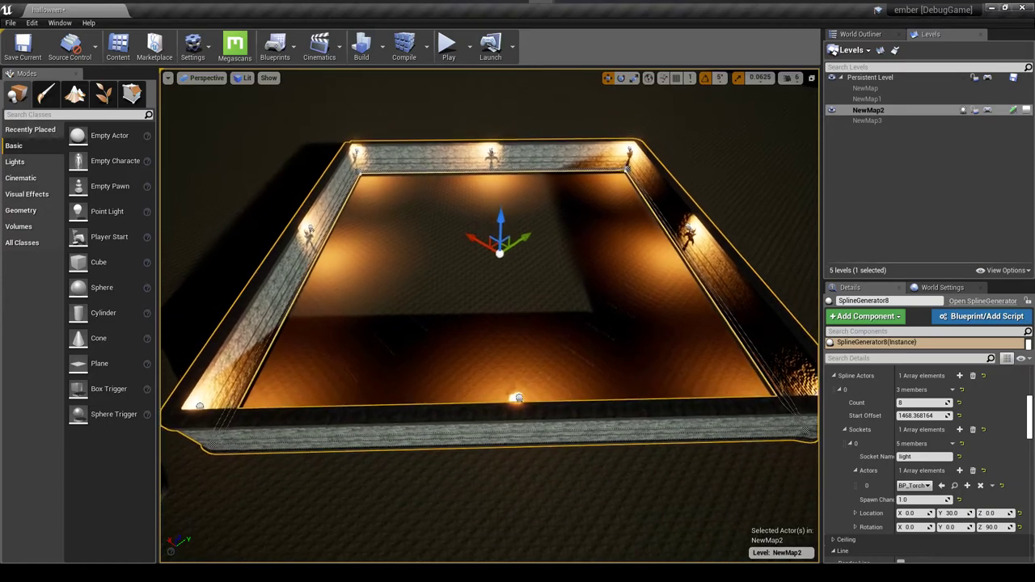
{"action": "right_click_drag", "start_coordinate": [535, 261], "coordinate": [502, 291]}
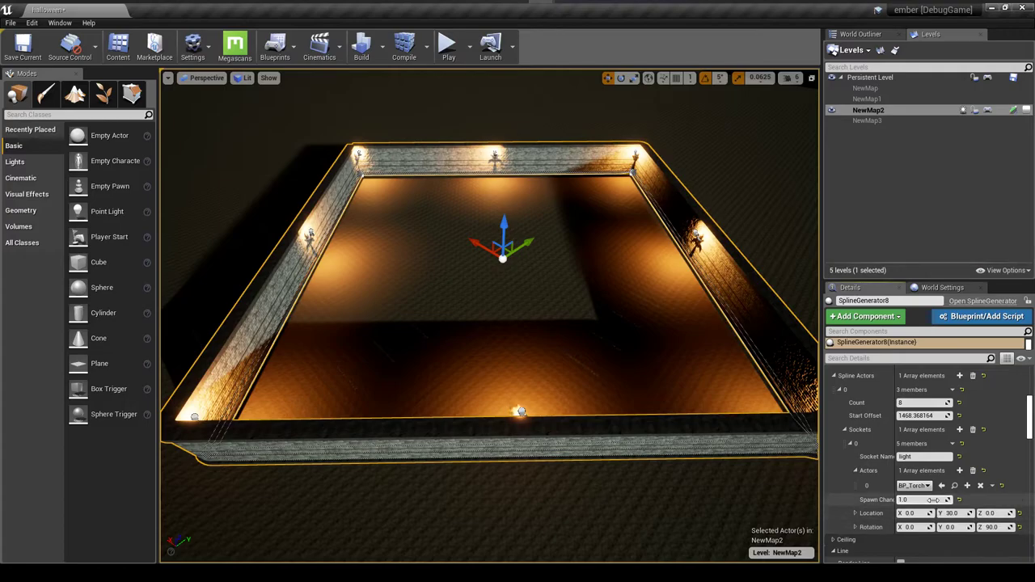
{"action": "left_click_drag", "start_coordinate": [934, 500], "coordinate": [896, 500]}
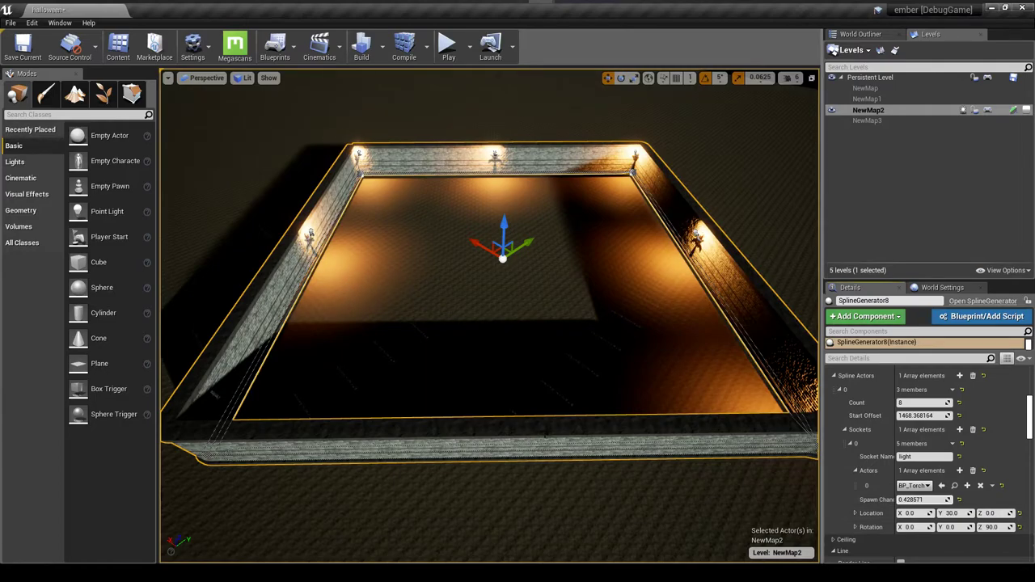
{"action": "right_click_drag", "start_coordinate": [502, 445], "coordinate": [476, 458]}
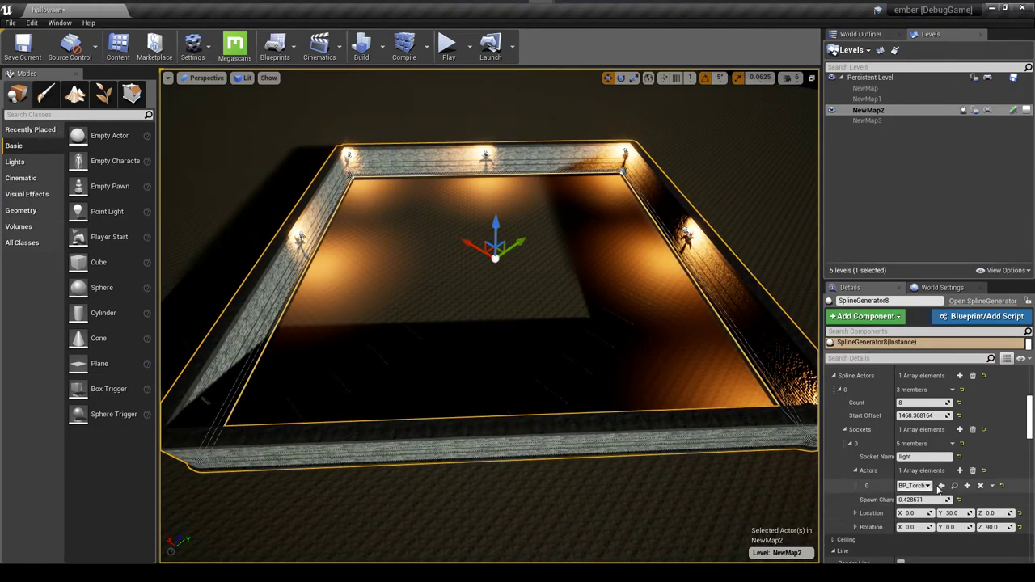
{"action": "mouse_move", "coordinate": [933, 501]}
{"action": "left_mouse_down"}
{"action": "mouse_move", "coordinate": [955, 502]}
{"action": "mouse_move", "coordinate": [934, 502]}
{"action": "left_mouse_up"}
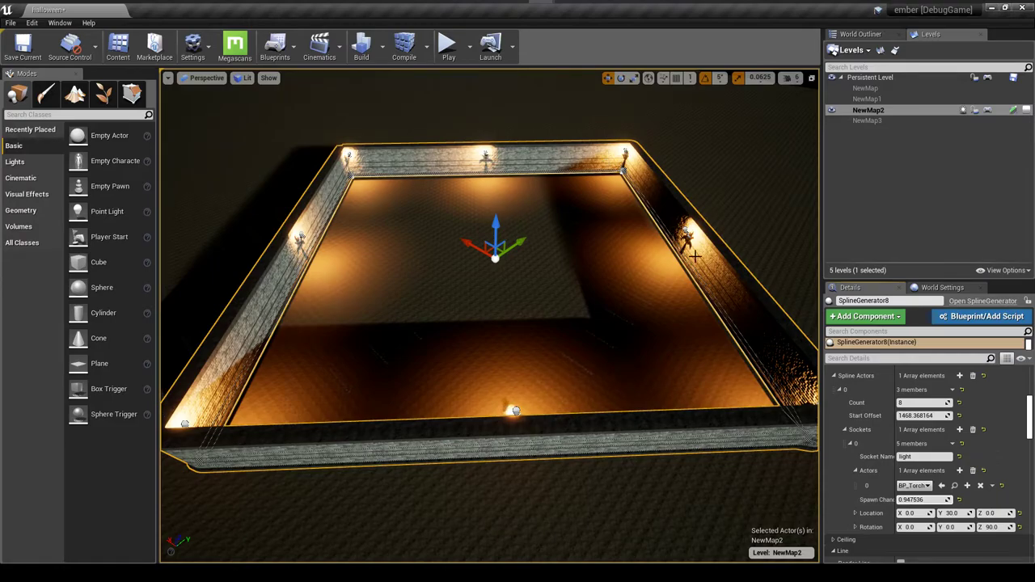
- Try a torch Y location offset of about 129 with Z rotation 90, and bring the Y offset back to about 37
{"action": "mouse_move", "coordinate": [704, 271]}
{"action": "right_mouse_down"}
{"action": "mouse_move", "coordinate": [718, 249]}
{"action": "mouse_move", "coordinate": [704, 271]}
{"action": "right_mouse_up"}
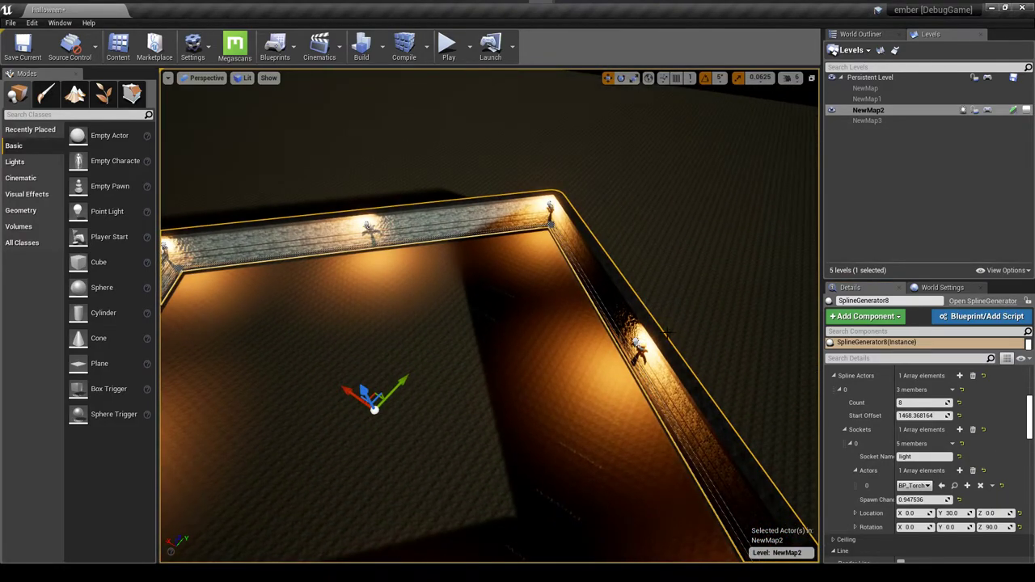
{"action": "right_click_drag", "start_coordinate": [663, 350], "coordinate": [710, 358]}
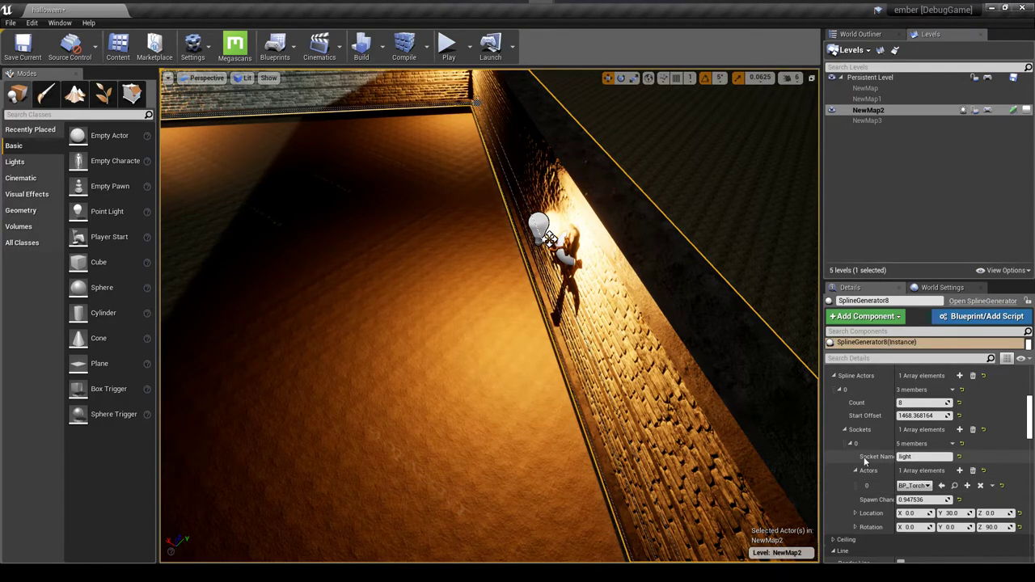
{"action": "left_click_drag", "start_coordinate": [647, 388], "coordinate": [665, 344]}
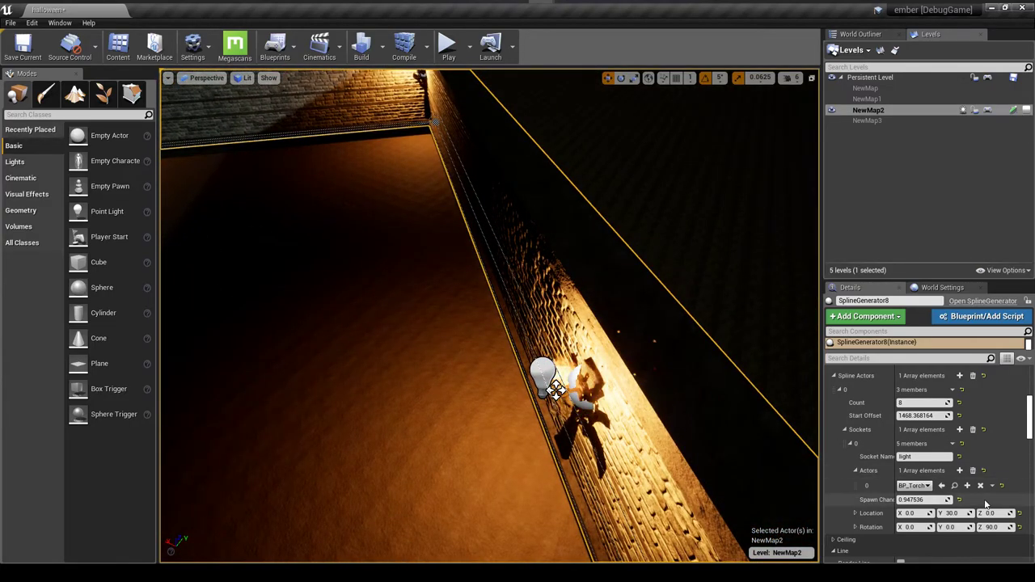
{"action": "mouse_move", "coordinate": [952, 513]}
{"action": "left_mouse_down"}
{"action": "mouse_move", "coordinate": [994, 514]}
{"action": "mouse_move", "coordinate": [967, 513]}
{"action": "left_mouse_up"}
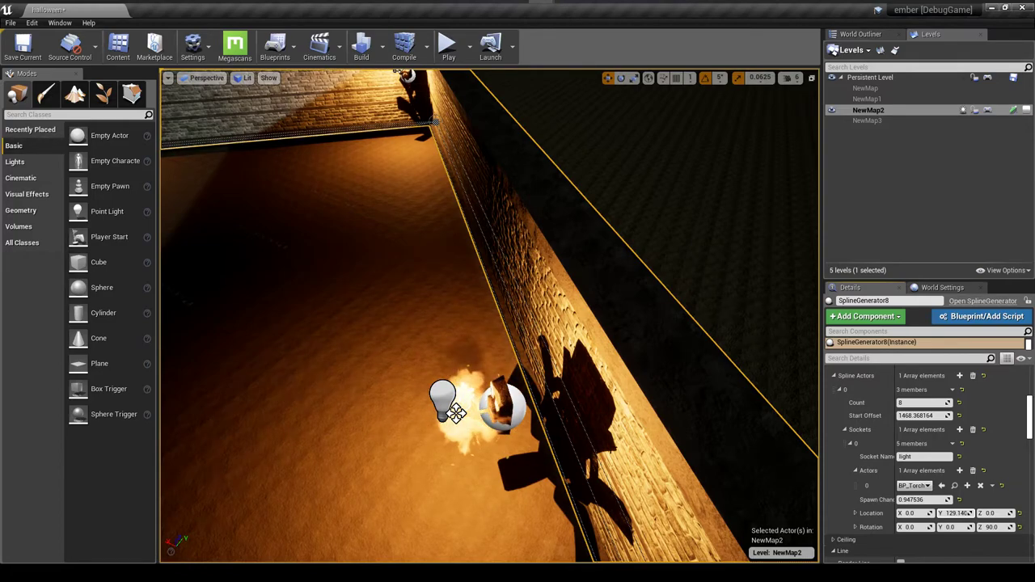
{"action": "left_click", "coordinate": [991, 527]}
{"action": "type", "text": "90"}
{"action": "key", "text": "Return"}
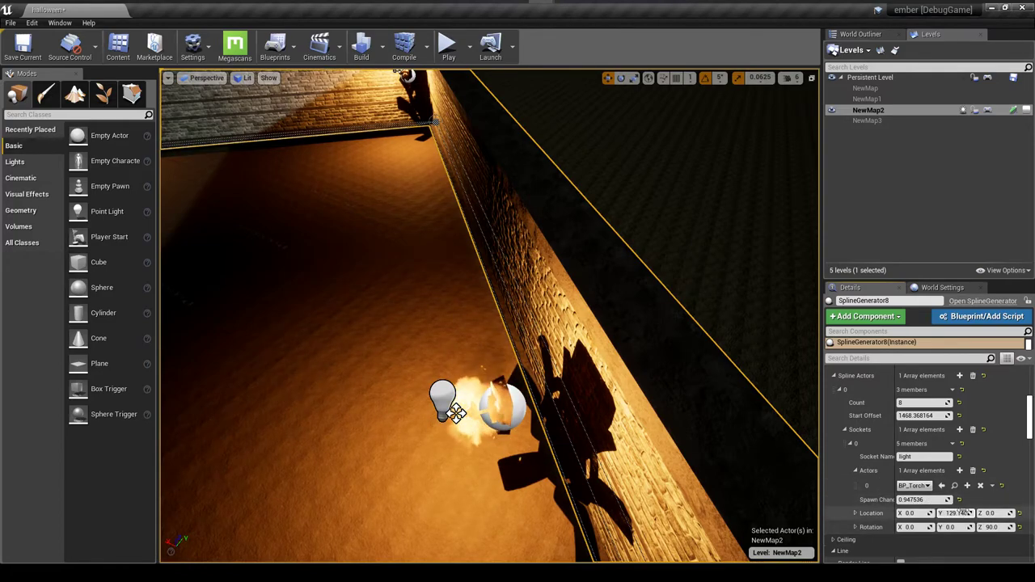
{"action": "left_click_drag", "start_coordinate": [960, 512], "coordinate": [959, 512]}
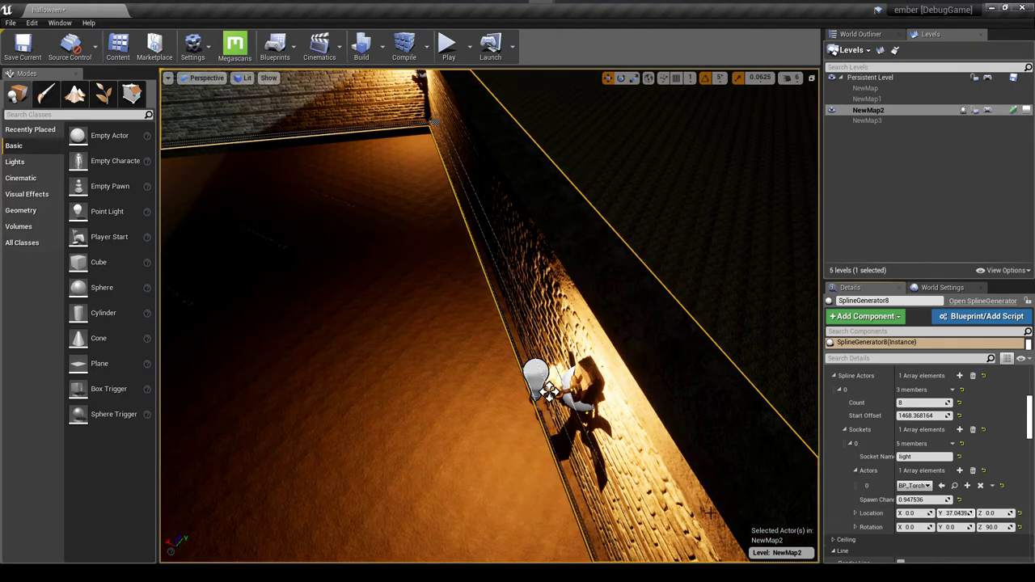
- Check the adjusted torch up close and view the whole maze from outside
{"action": "left_click_drag", "start_coordinate": [599, 450], "coordinate": [595, 525]}
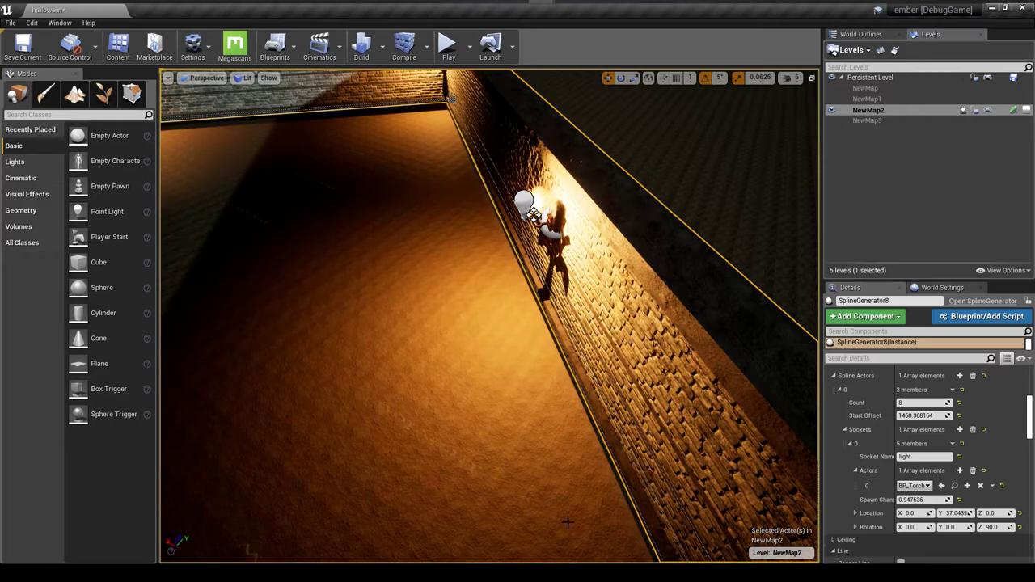
{"action": "scroll", "coordinate": [538, 467], "scroll_direction": "down", "scroll_amount": 1}
{"action": "right_click_drag", "start_coordinate": [538, 467], "coordinate": [647, 477]}
{"action": "right_click_drag", "start_coordinate": [343, 548], "coordinate": [446, 419]}
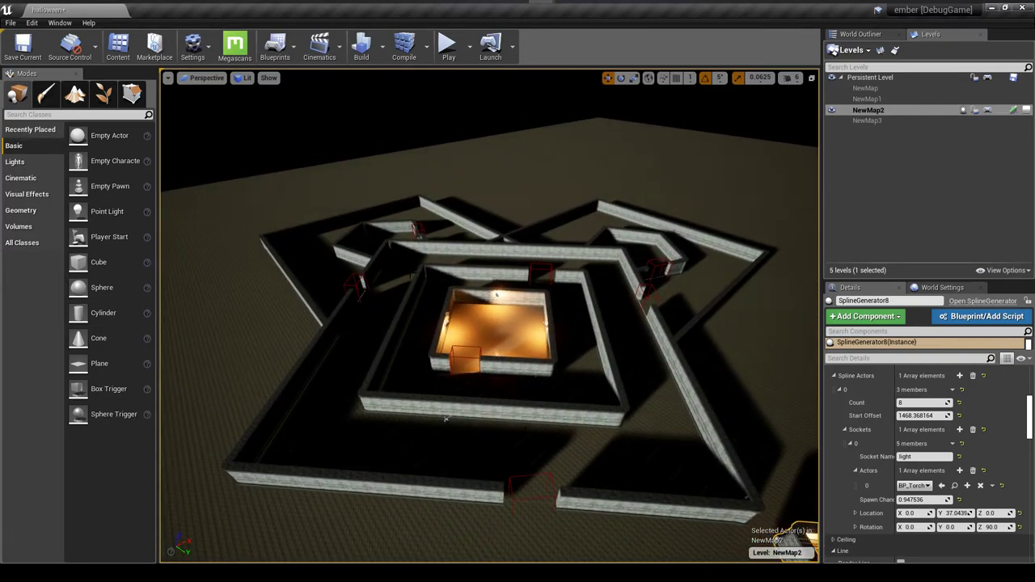